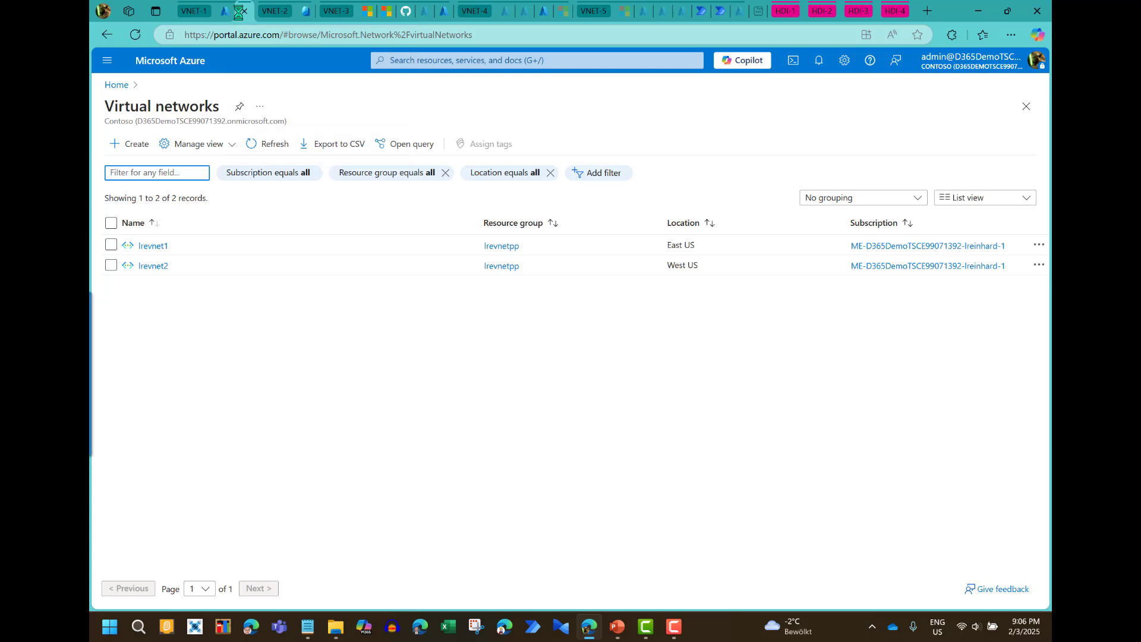
pyautogui.click(140, 146)
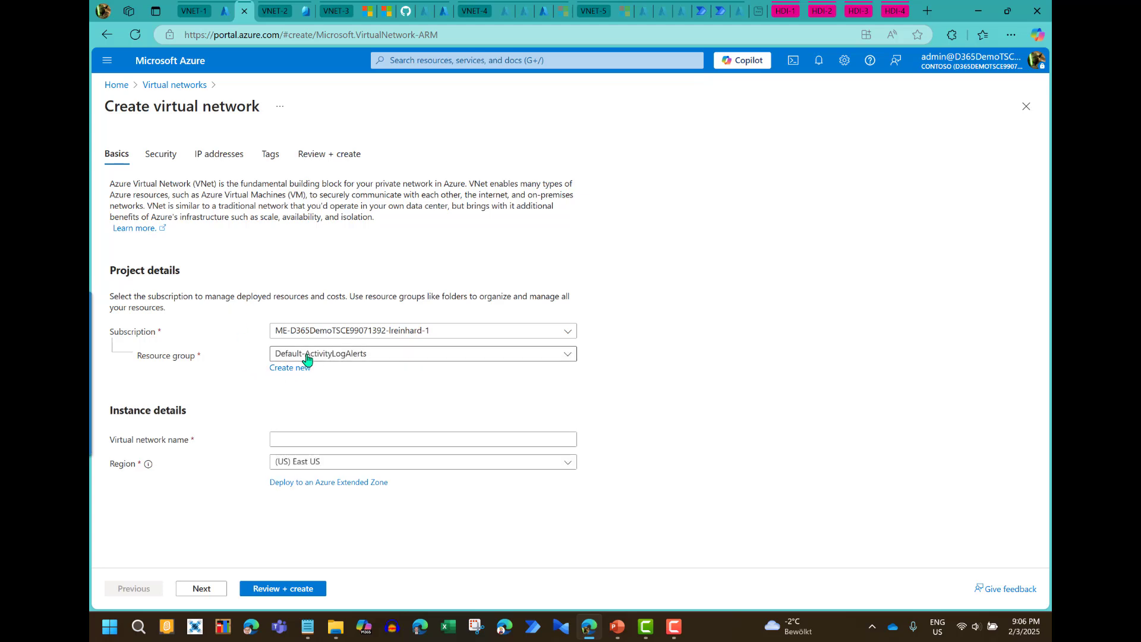
pyautogui.click(305, 441)
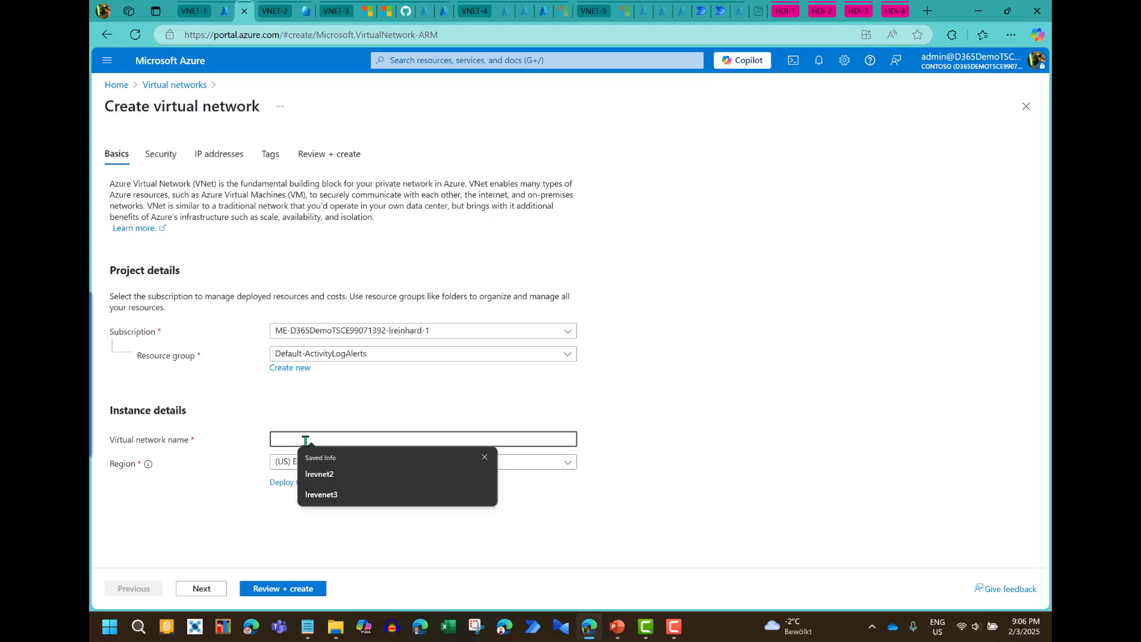
pyautogui.write('lrevnet4')
pyautogui.click(202, 590)
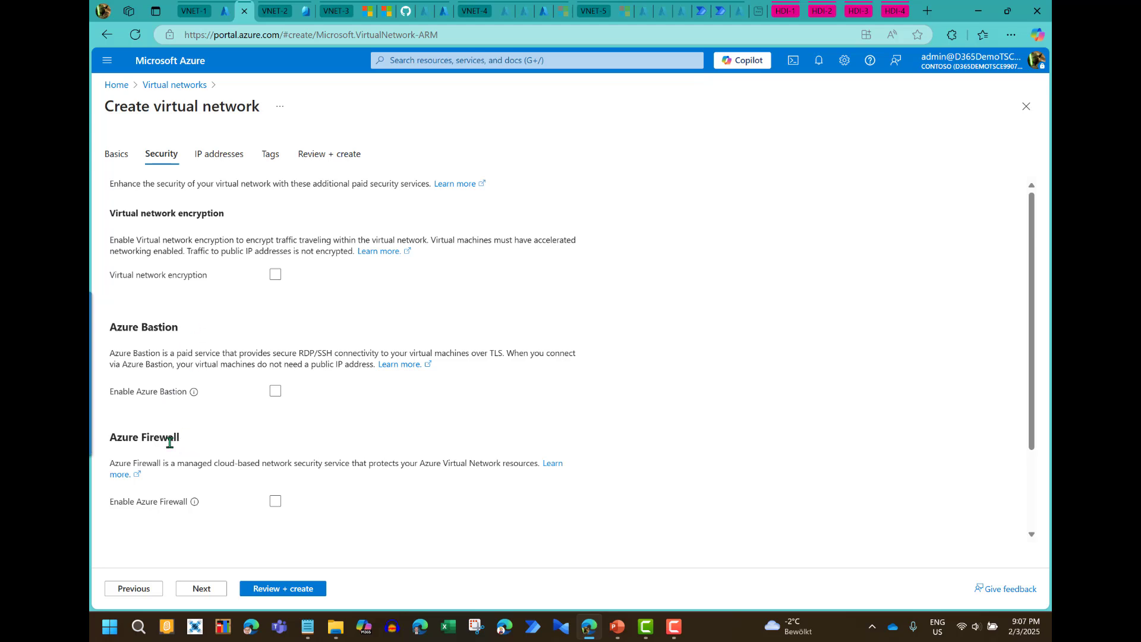
pyautogui.click(1026, 107)
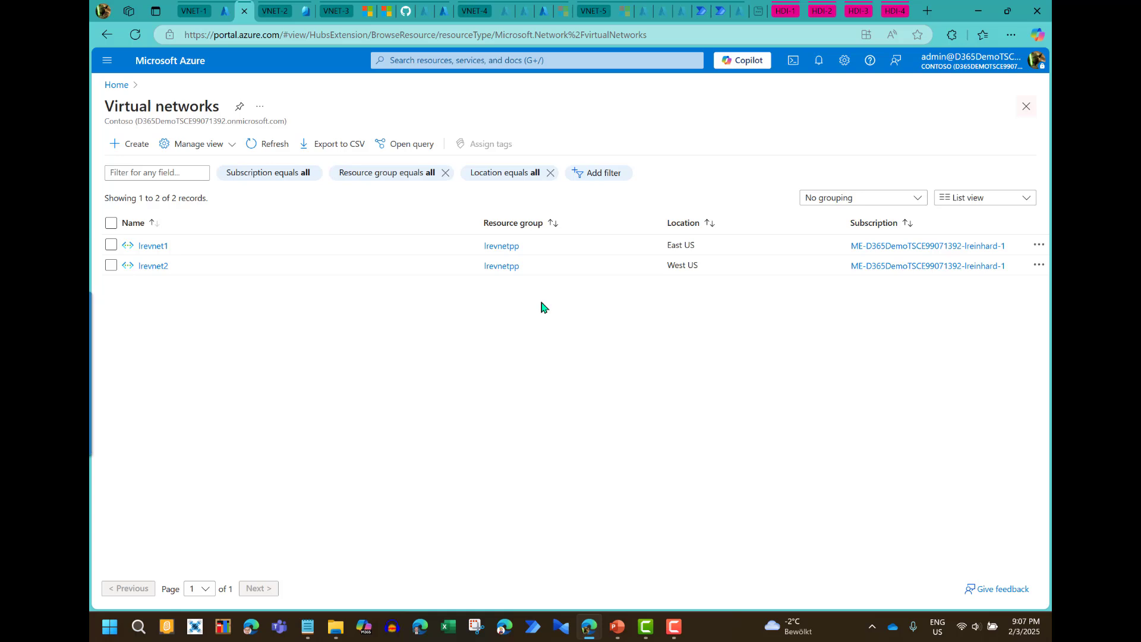
# Step: Examine the settings of subnet lresubnet1 in virtual network lrevnet1, including NAT gateway, network security group and subnet delegation, without changing them
pyautogui.click(153, 247)
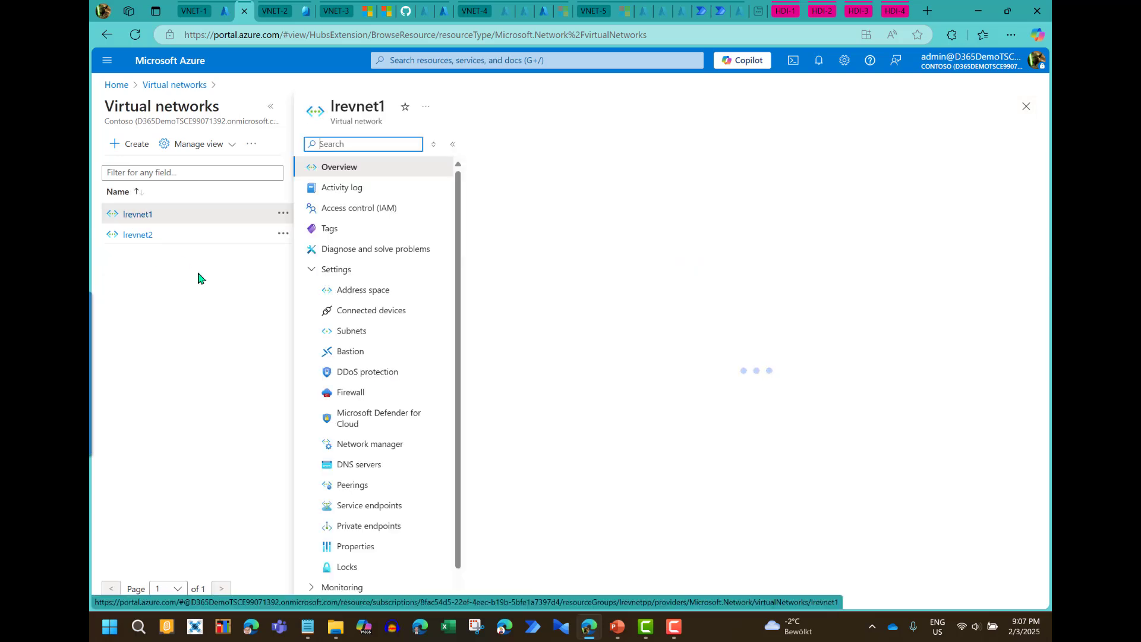
pyautogui.click(270, 106)
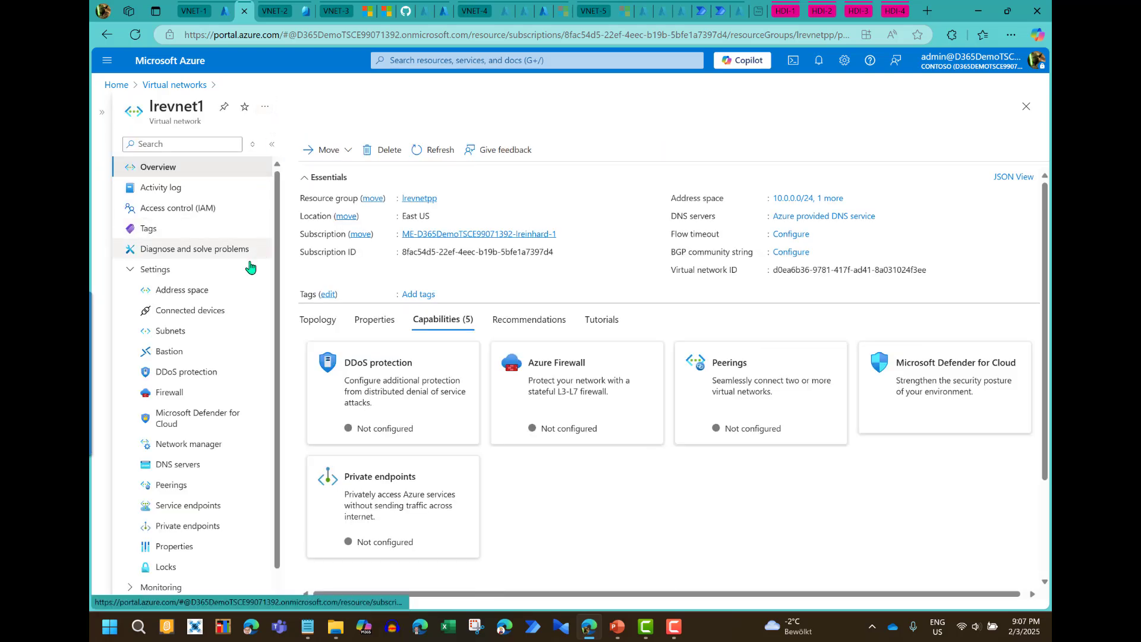
pyautogui.click(172, 333)
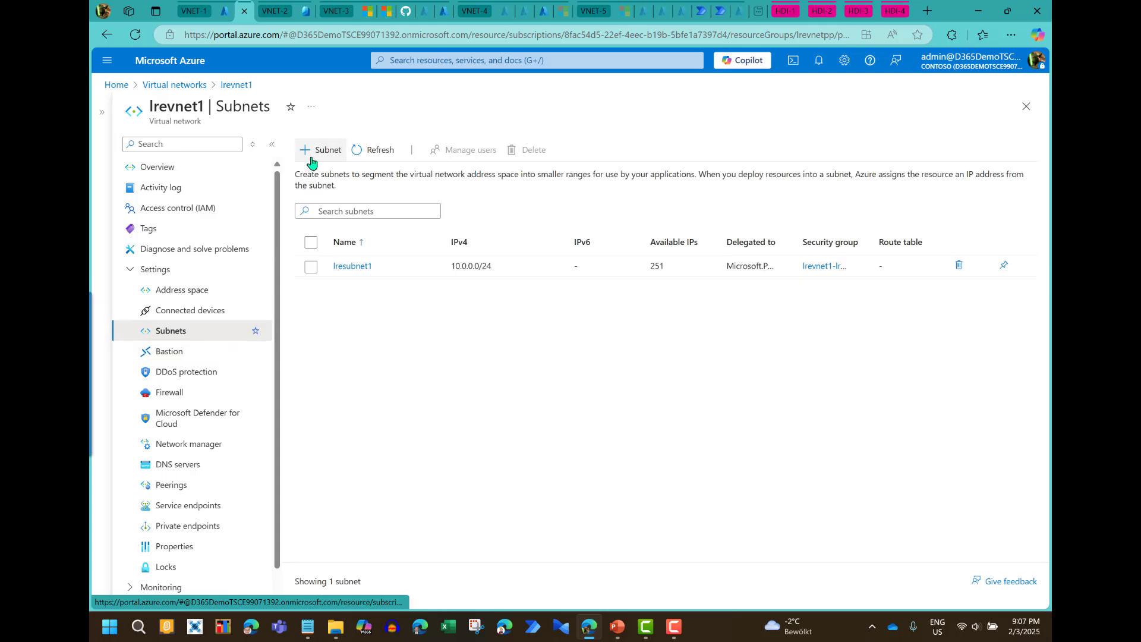
pyautogui.click(351, 267)
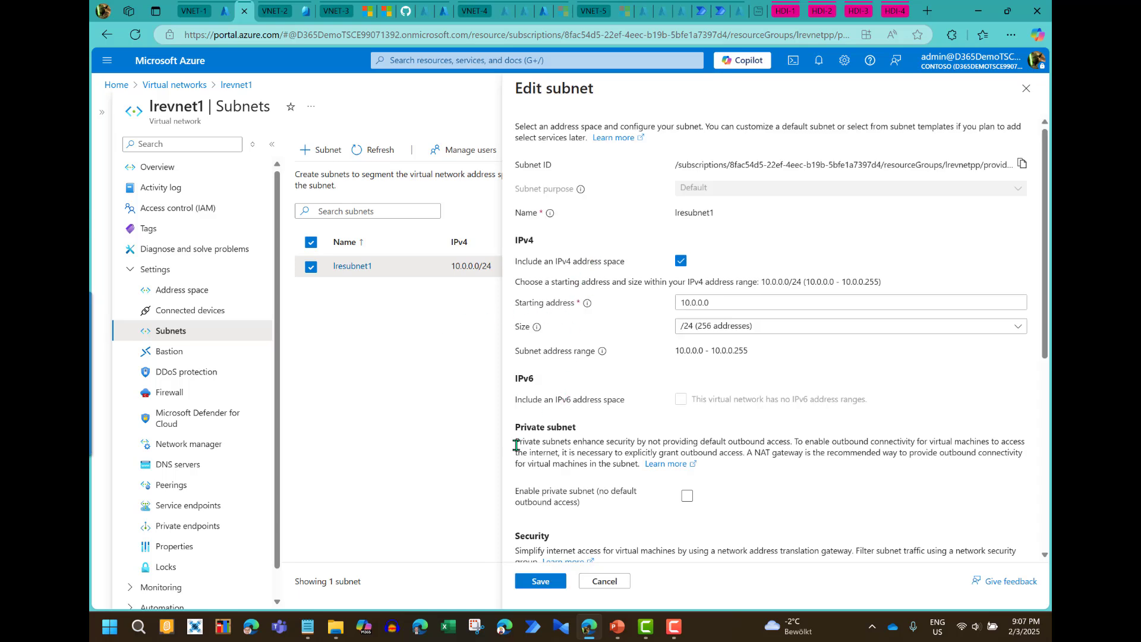
pyautogui.scroll(-2, 558, 457)
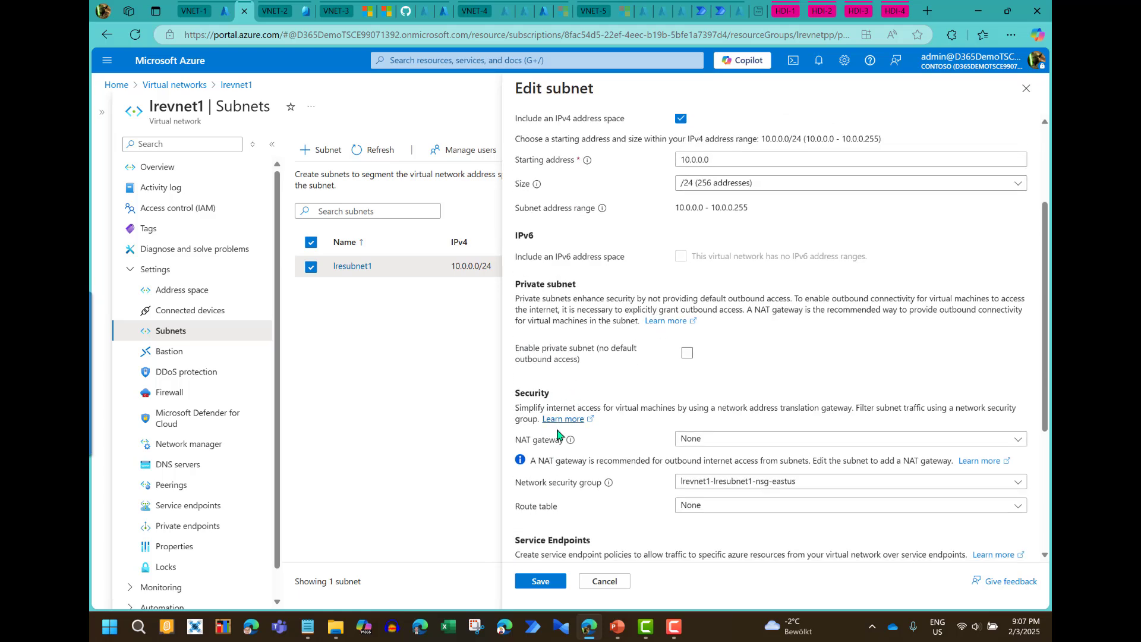
pyautogui.scroll(-2, 562, 392)
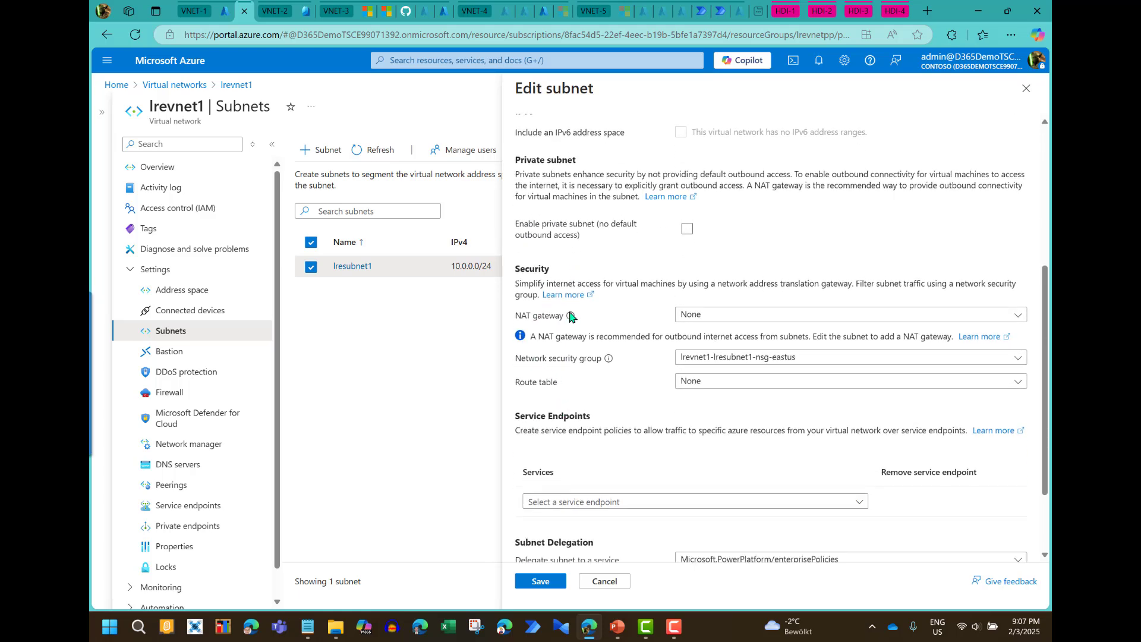
pyautogui.moveTo(570, 323)
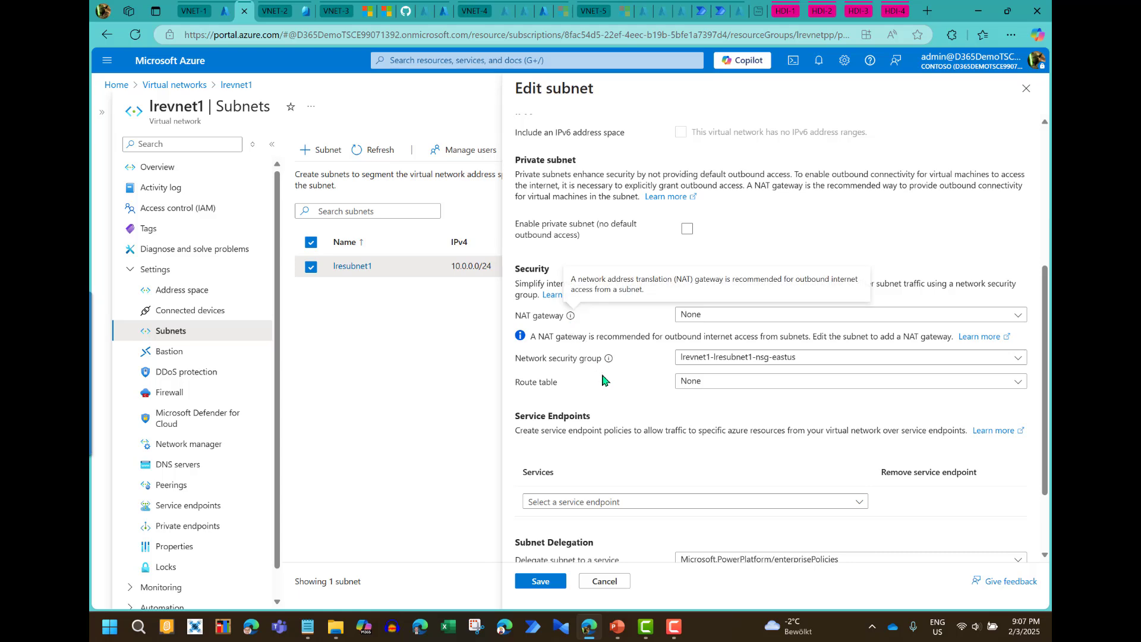
pyautogui.scroll(-2, 607, 397)
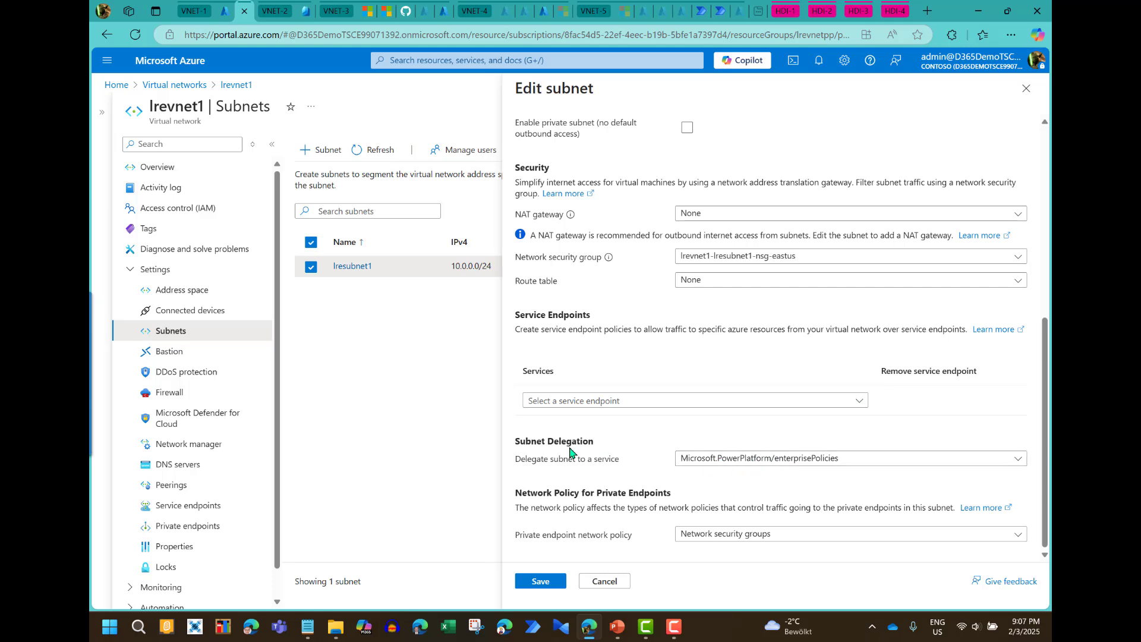
pyautogui.click(603, 581)
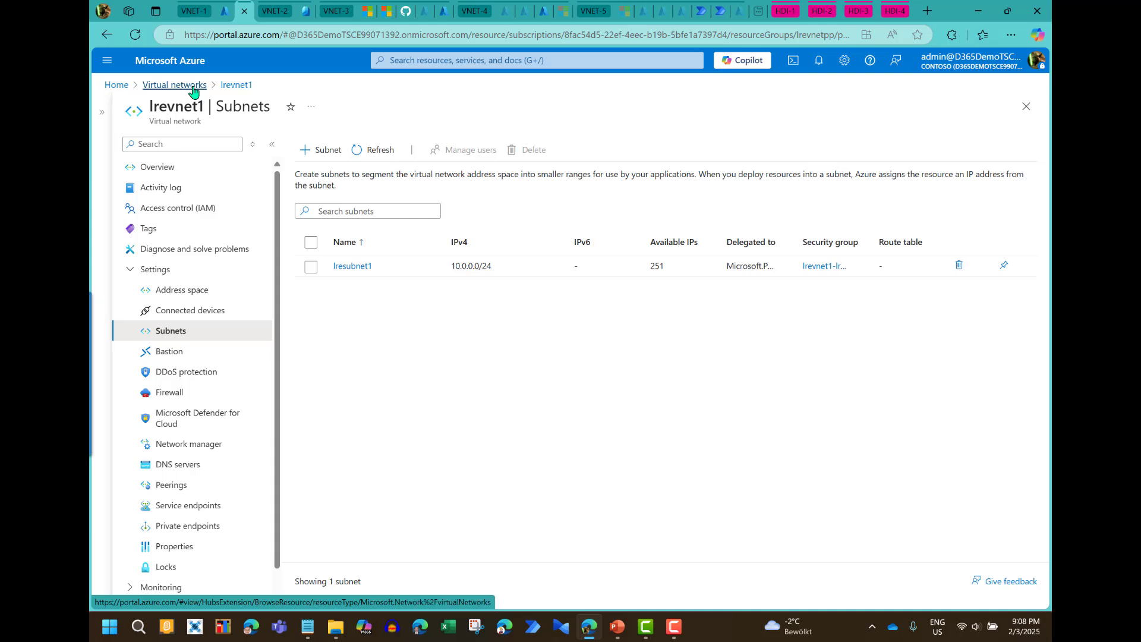
# Step: Review the administrator account's active role assignments in Entra and the vnet section of the EnterprisePolicyOperations.ps1 script on GitHub
pyautogui.click(304, 12)
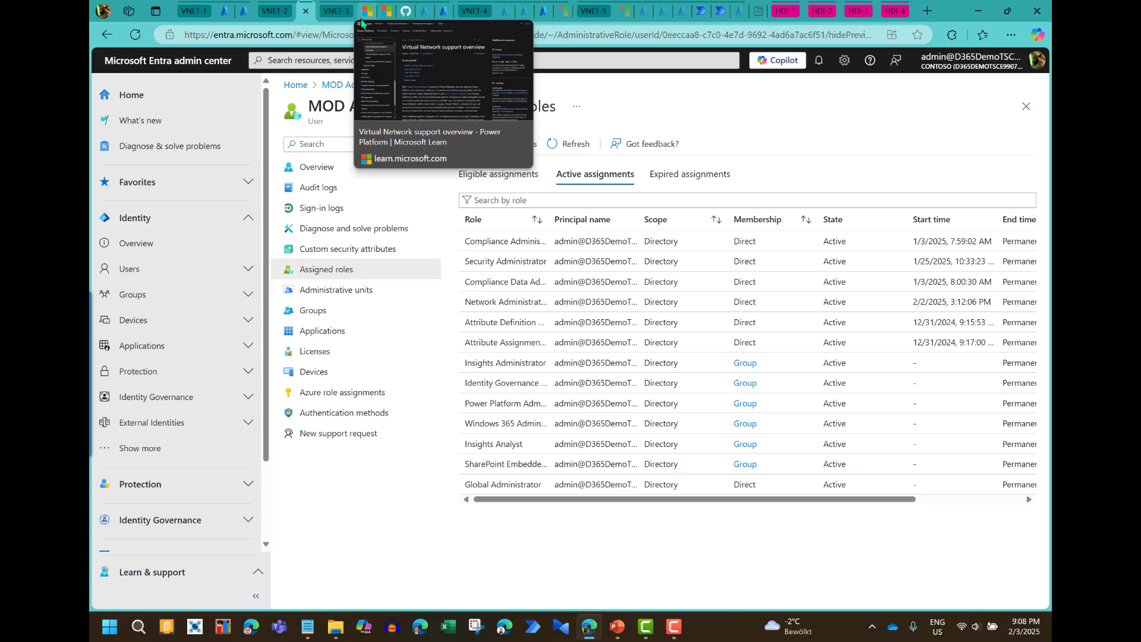
pyautogui.click(405, 11)
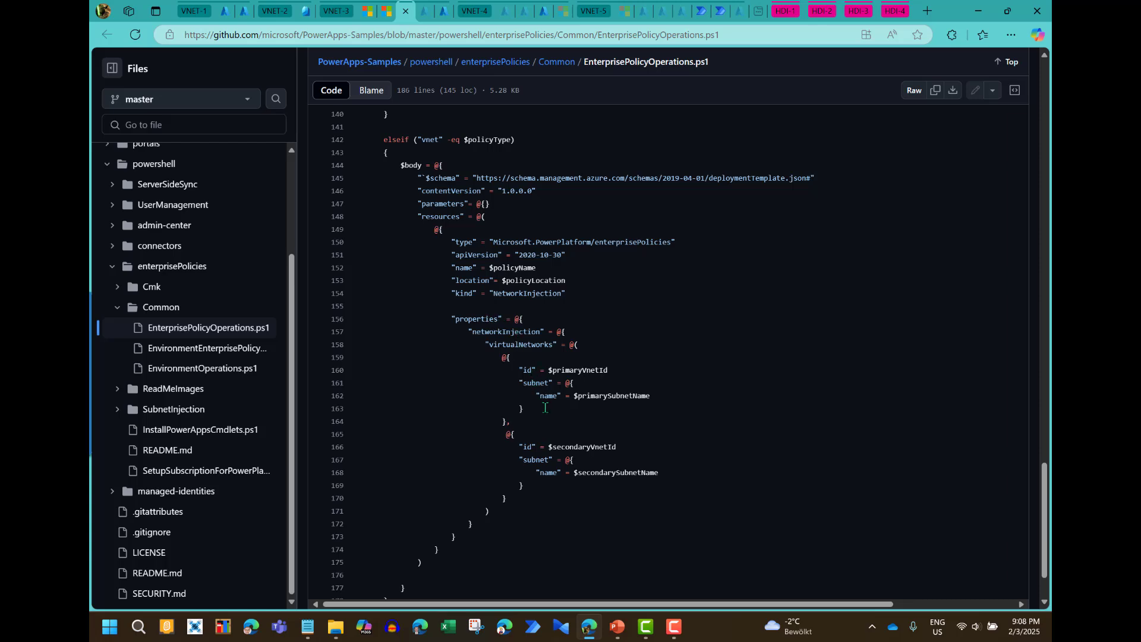
# Step: Look at the enterprise policy lreenterpricepolicyforvnet1 in Azure and the custom template deployment page
pyautogui.moveTo(425, 19)
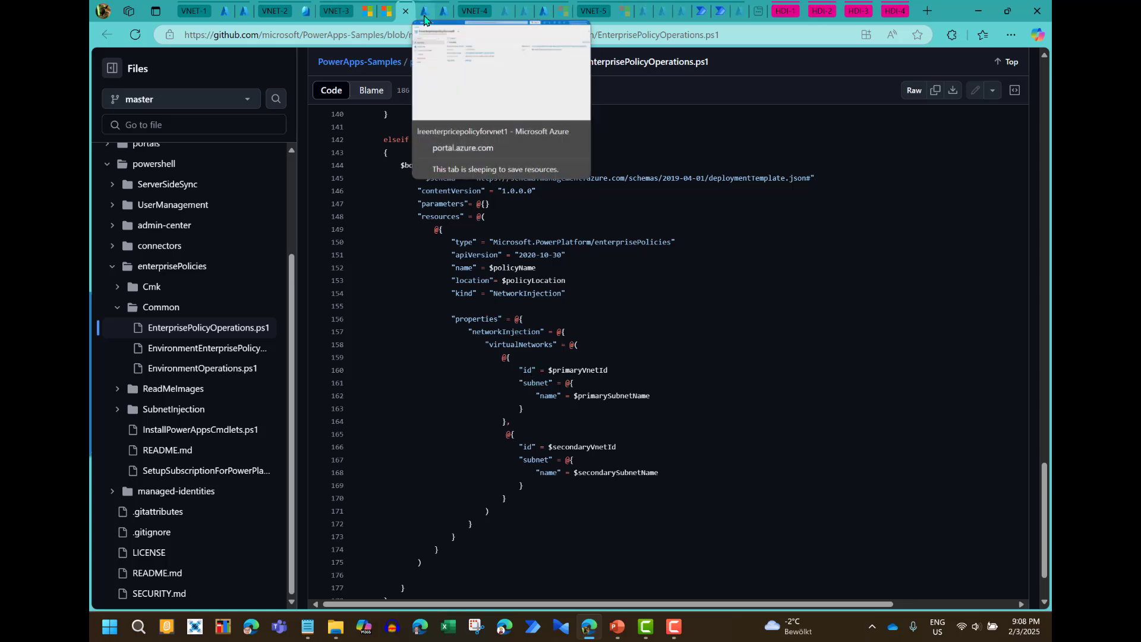
pyautogui.click(425, 15)
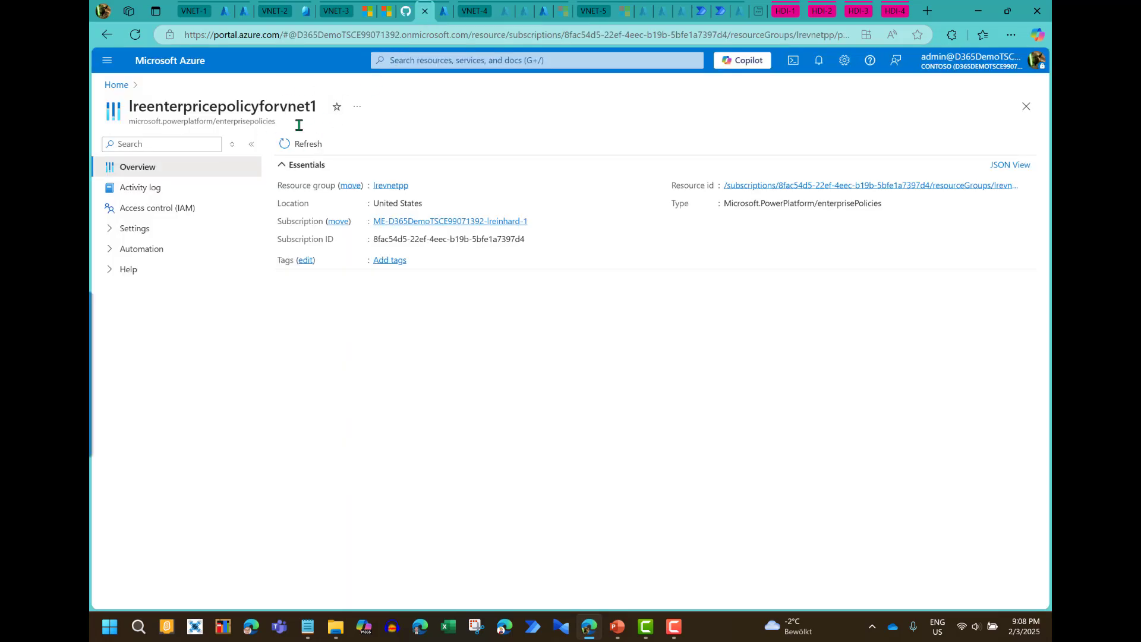
pyautogui.click(441, 17)
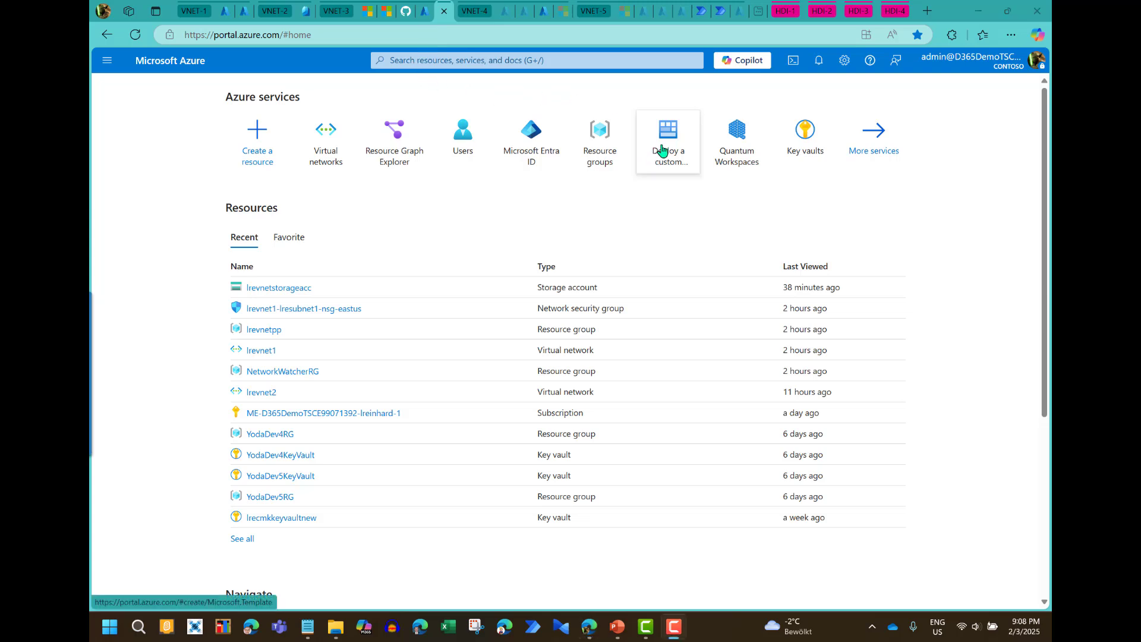
pyautogui.moveTo(662, 149)
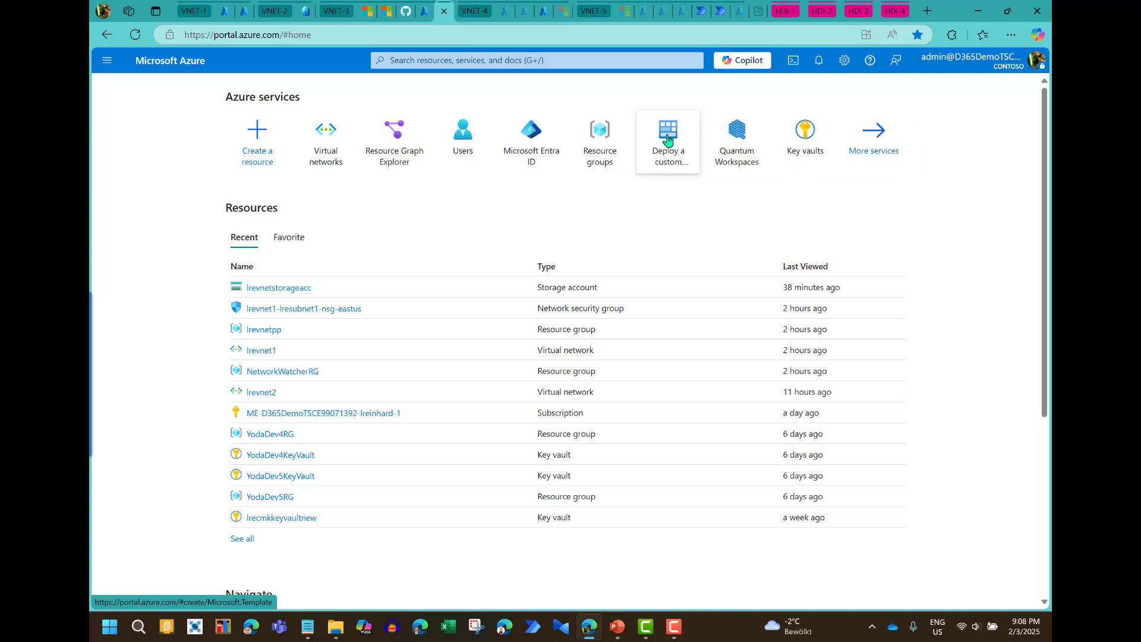
pyautogui.click(667, 139)
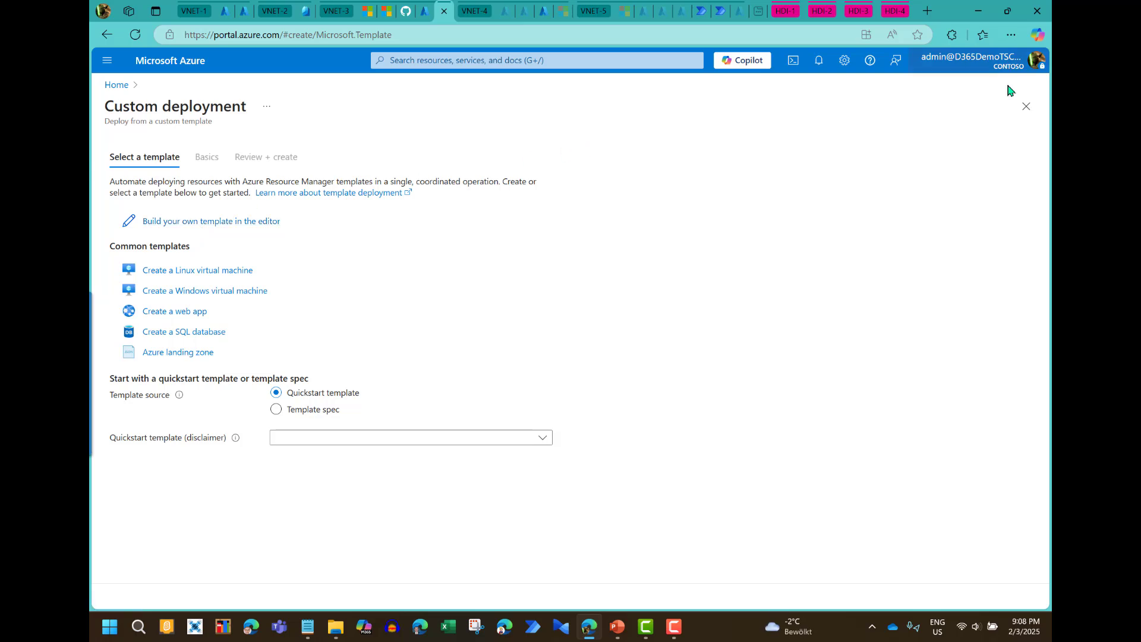
pyautogui.click(1025, 107)
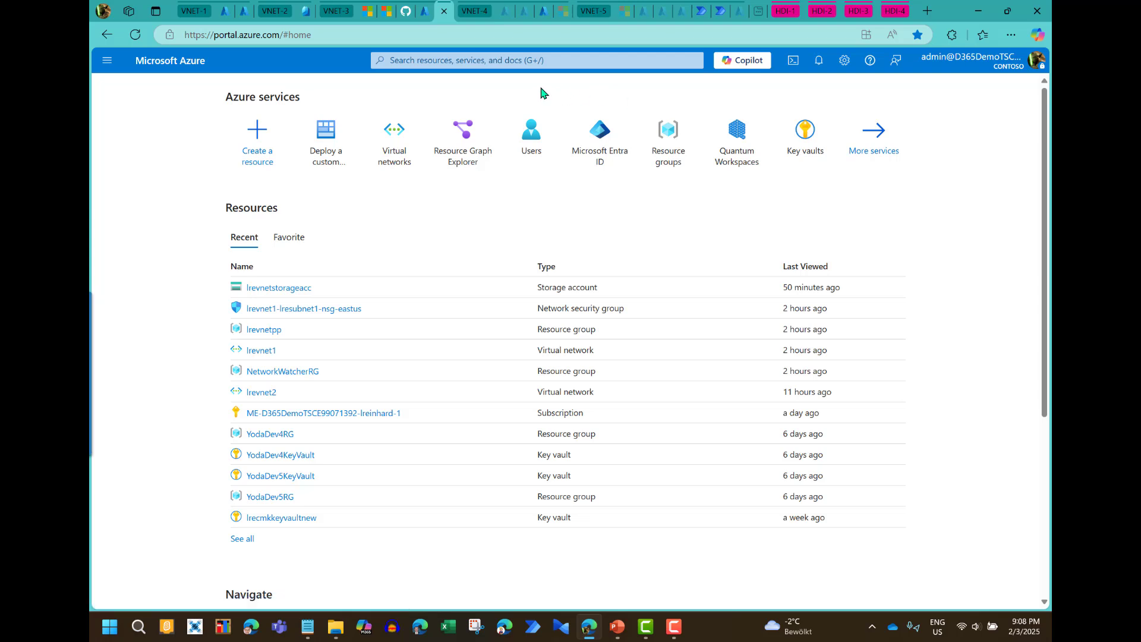
pyautogui.click(424, 13)
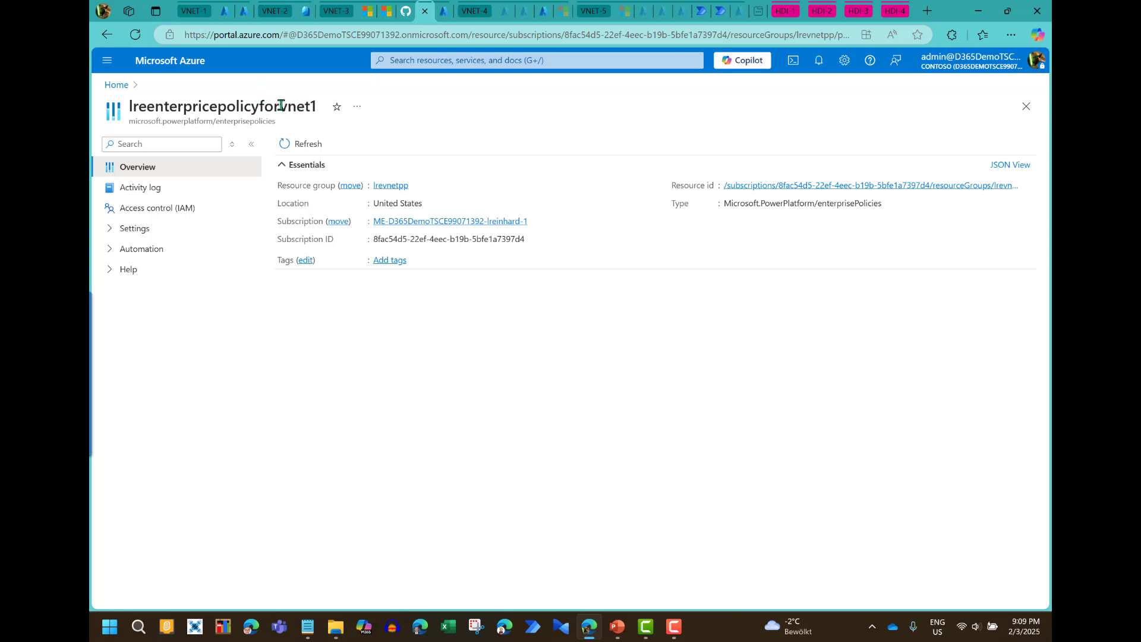
# Step: Collapse the VNET-3, VNET-2 and VNET-1 browser tab groups
pyautogui.click(331, 18)
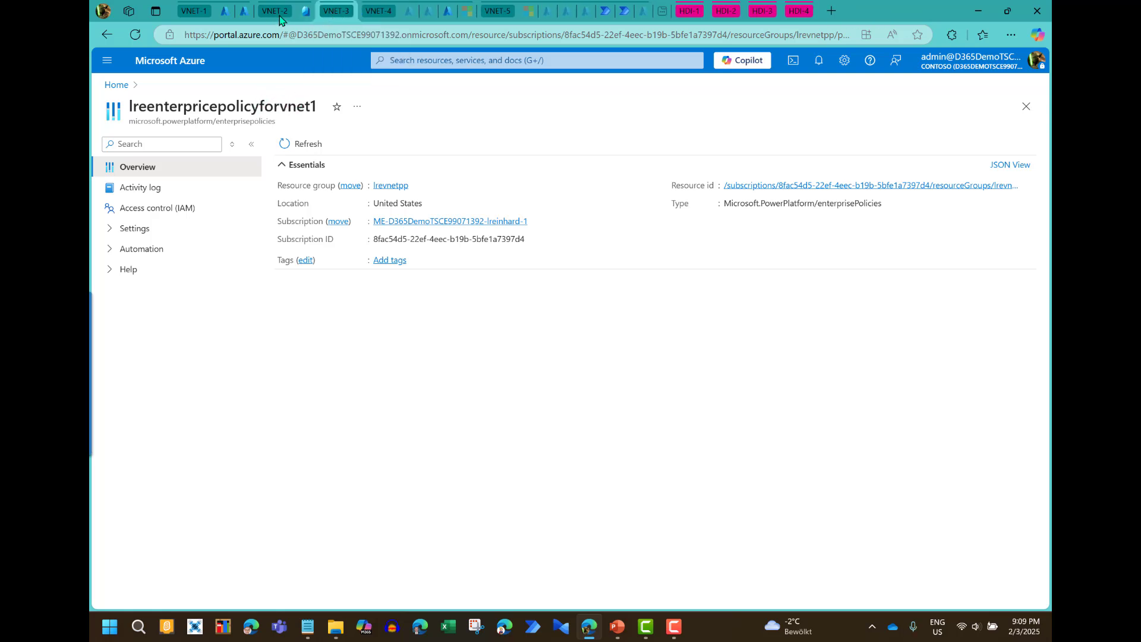
pyautogui.click(279, 17)
pyautogui.click(193, 18)
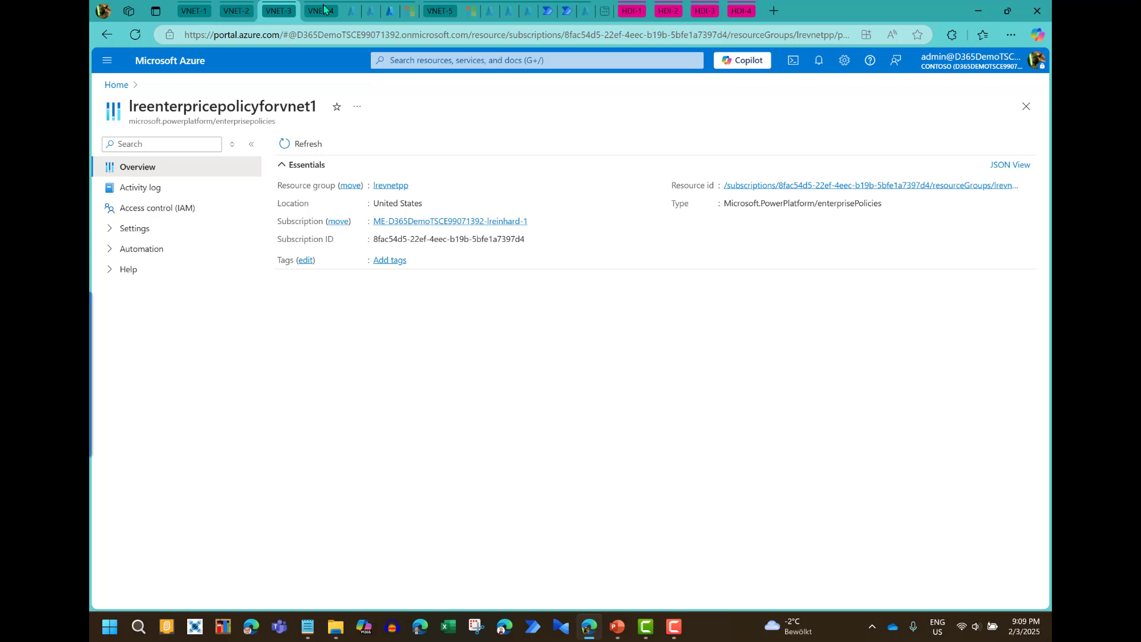
# Step: Check the signed-in administrator's own role assignments on the policy lreenterpricepolicyforvnet1 and view that account's user profile
pyautogui.click(351, 12)
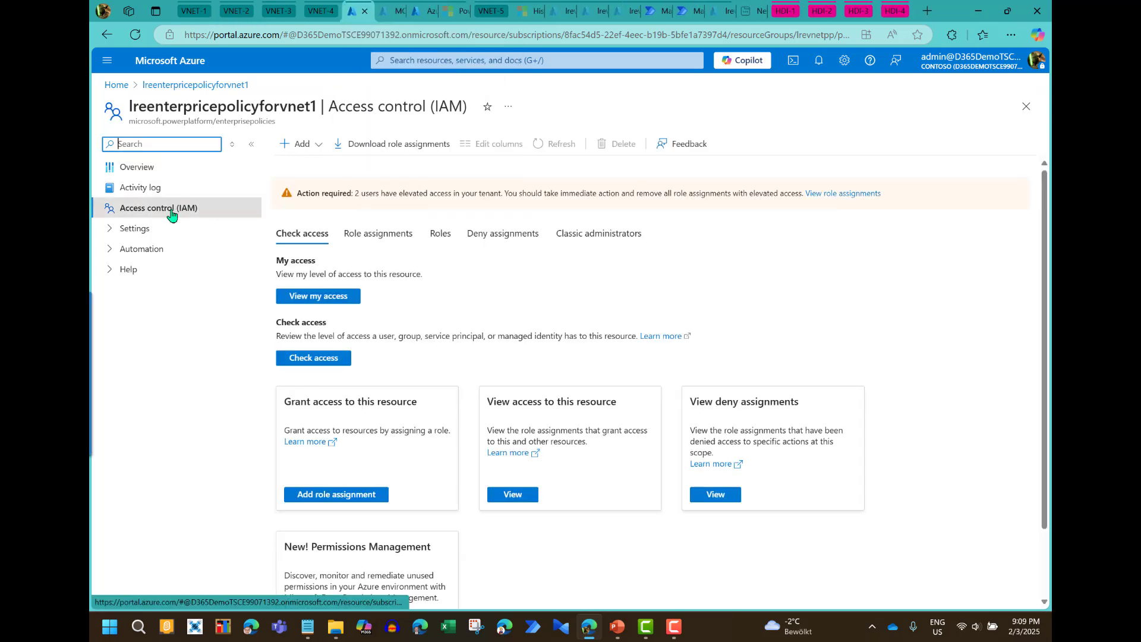
pyautogui.click(328, 297)
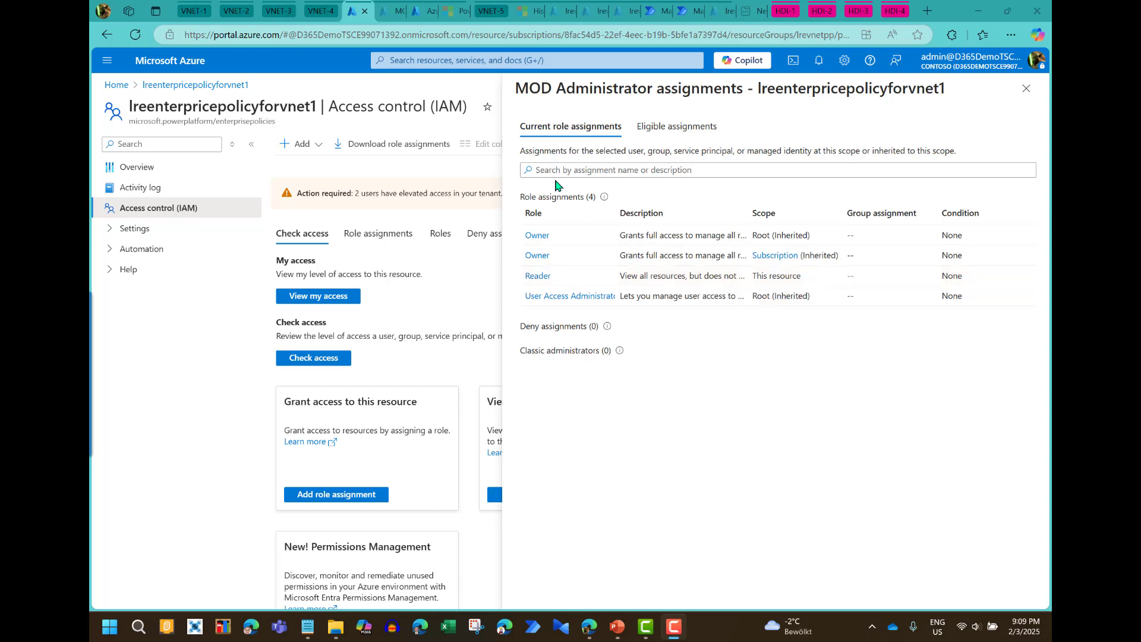
pyautogui.click(387, 11)
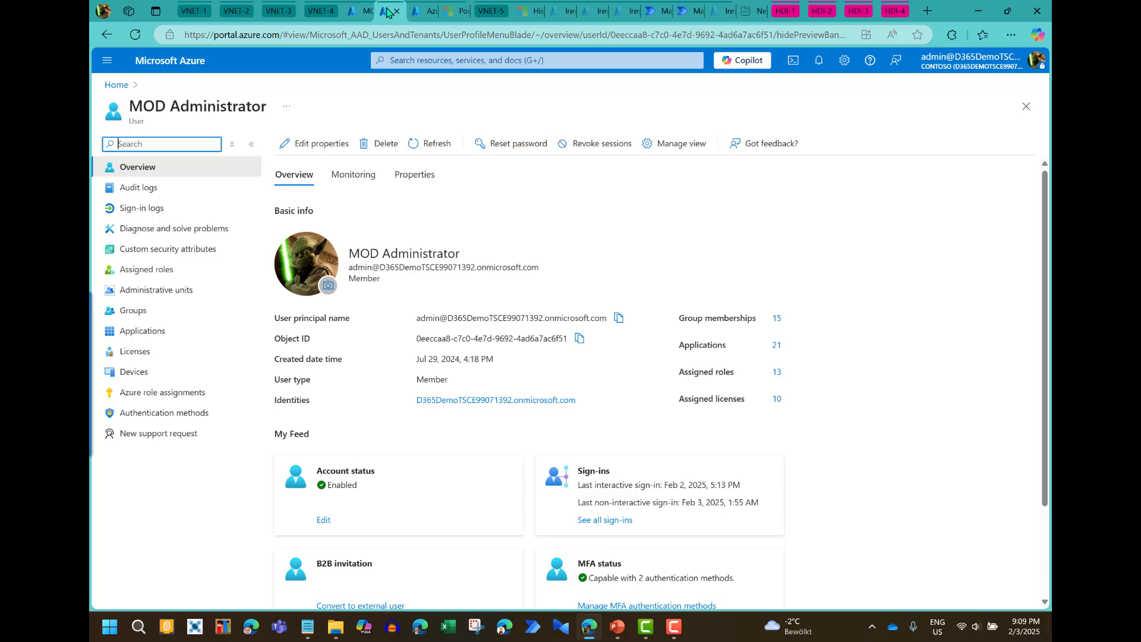
# Step: Review the enterprise policies query results in Azure Resource Graph Explorer back to their first columns
pyautogui.click(421, 12)
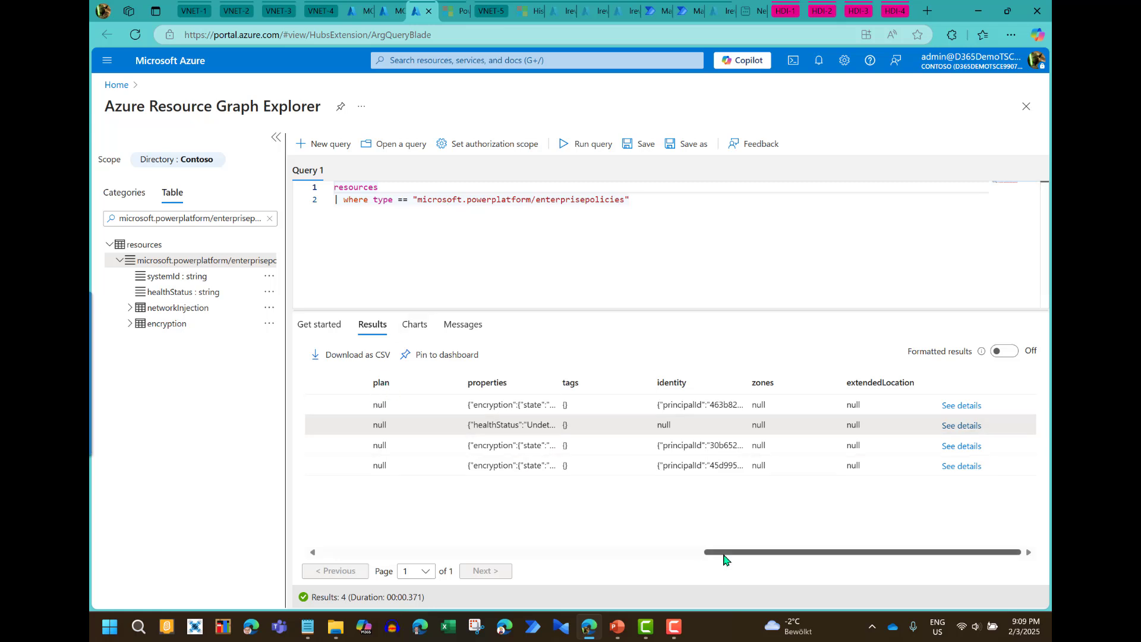
pyautogui.moveTo(725, 553); pyautogui.dragTo(318, 570)
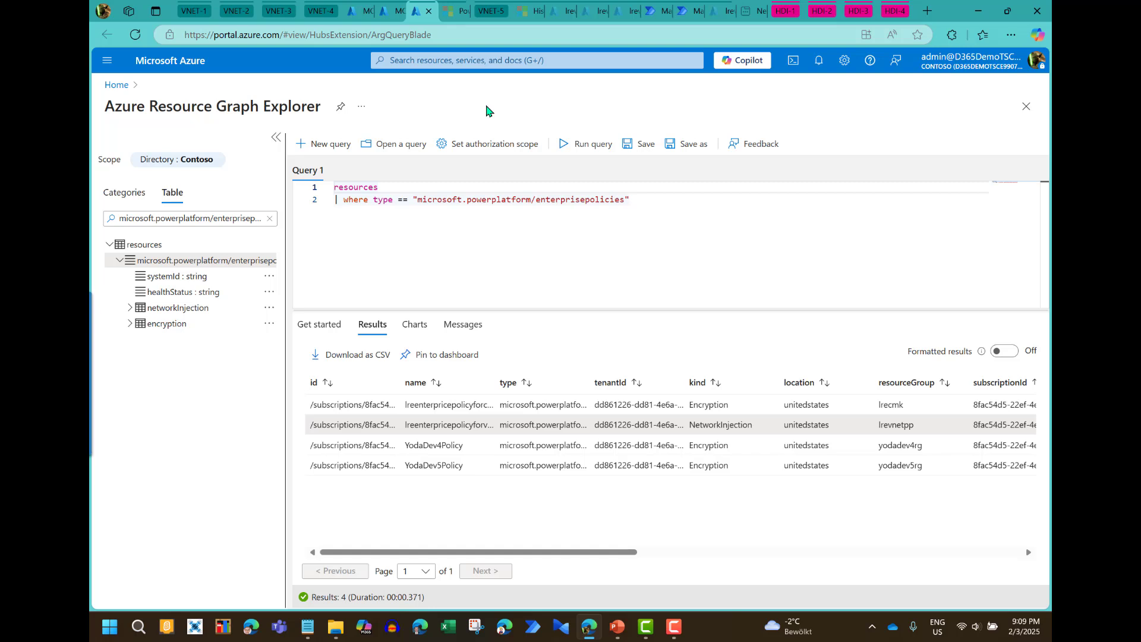
# Step: In Power Platform admin center, select YodaDev5 and lreenterpricepolicyforvnet1 under Azure Virtual Network policies, and close without saving
pyautogui.click(453, 11)
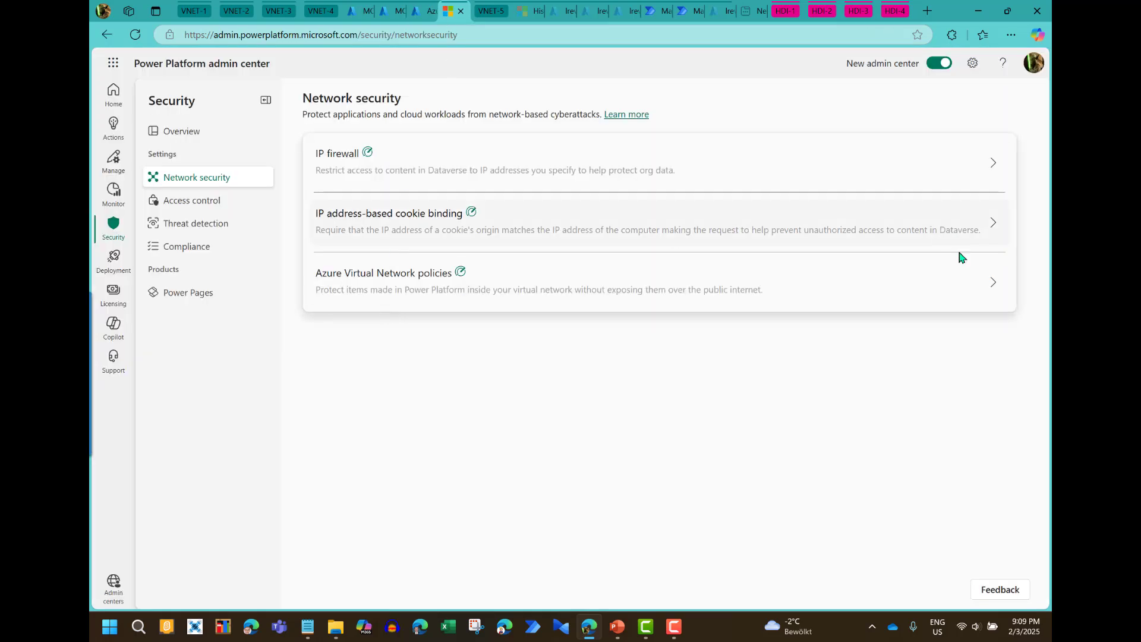
pyautogui.click(988, 290)
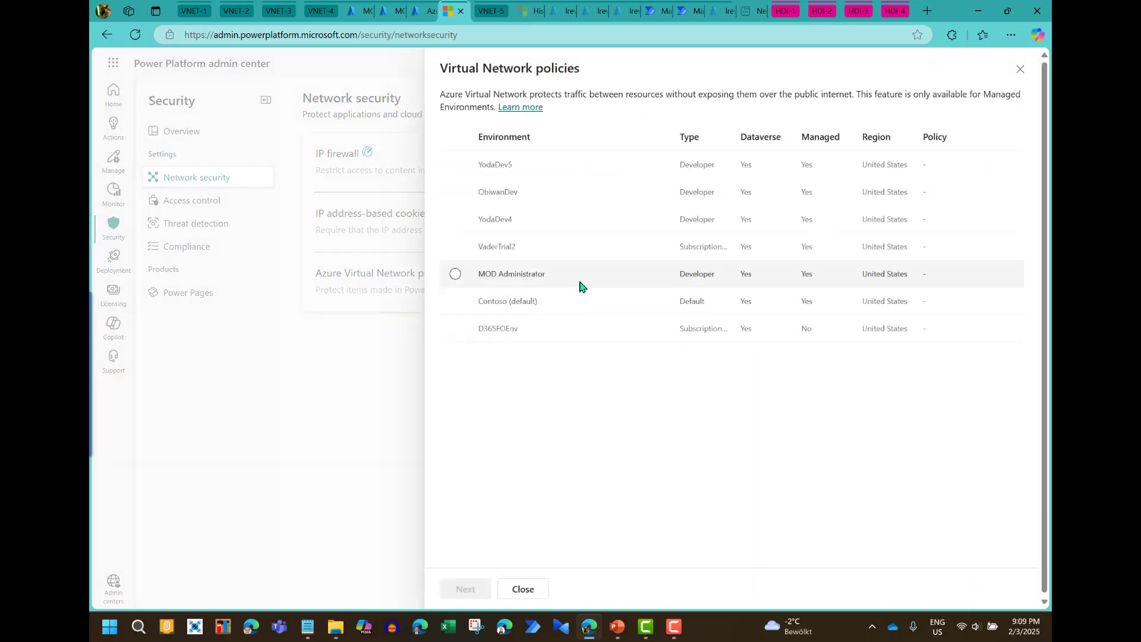
pyautogui.click(465, 165)
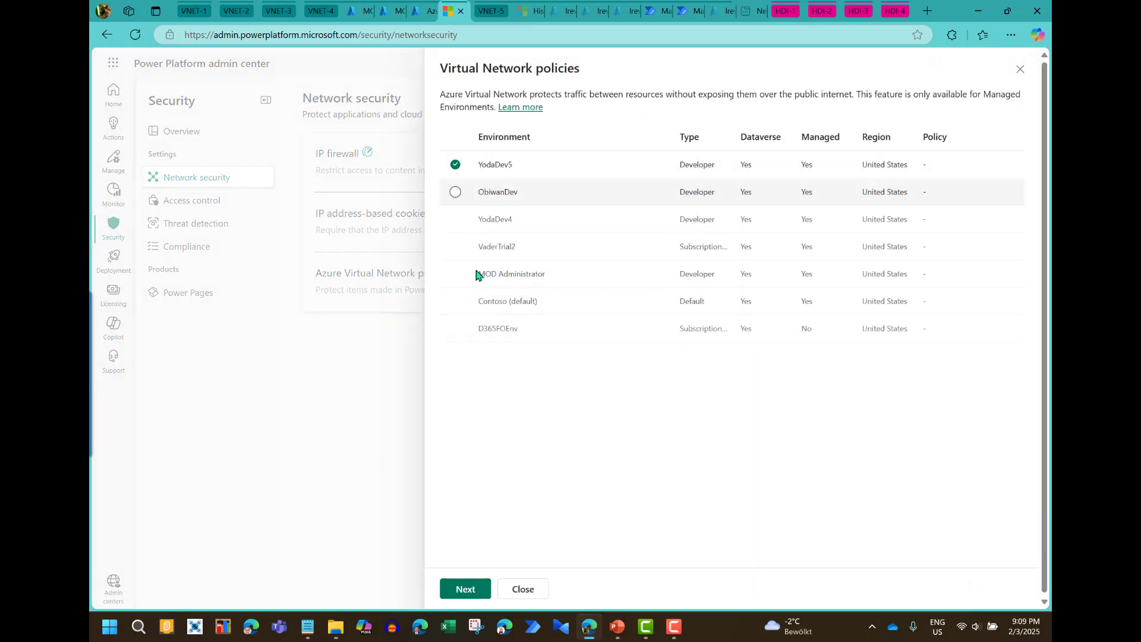
pyautogui.click(466, 589)
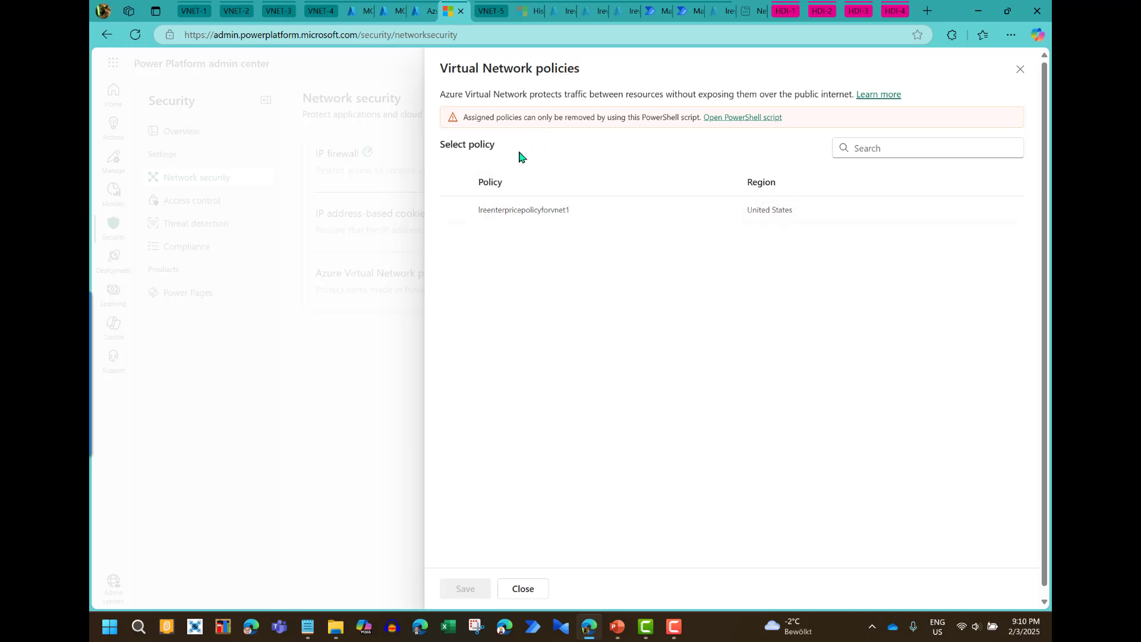
pyautogui.moveTo(322, 16)
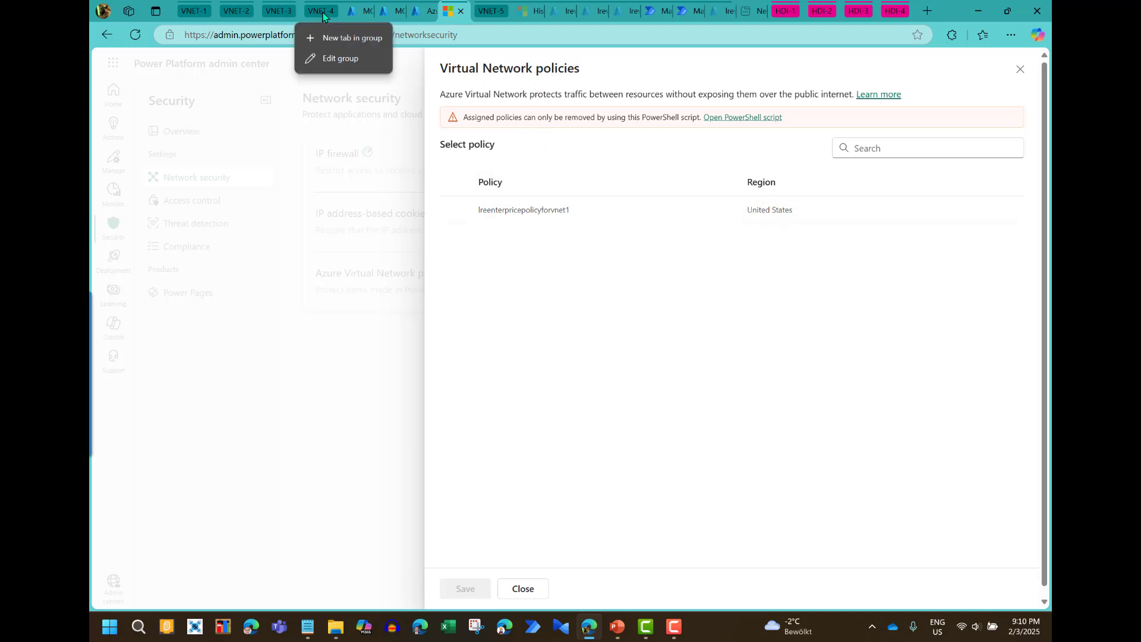
pyautogui.click(454, 211)
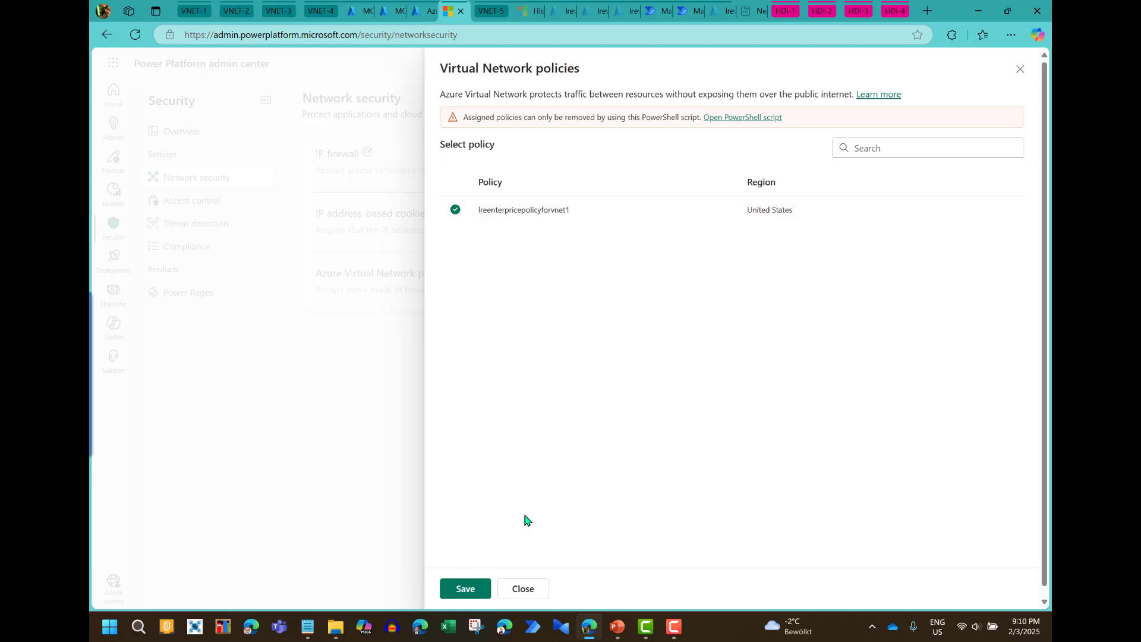
pyautogui.click(1019, 71)
pyautogui.click(1019, 71)
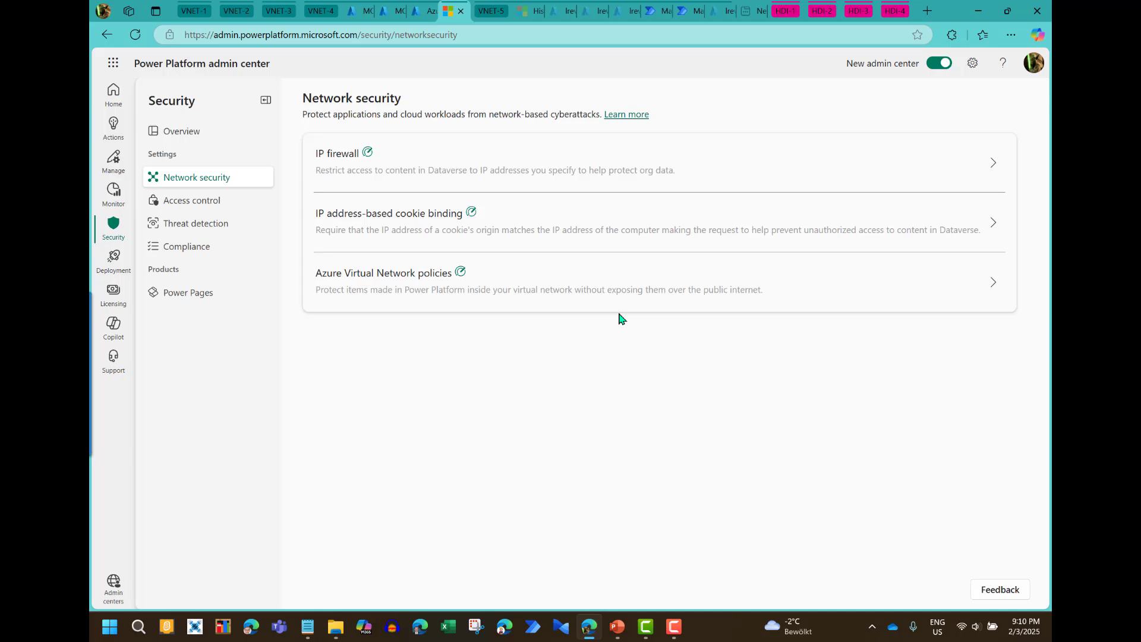
# Step: Collapse the VNET-4 browser tab group and review the YodaDev5 environment's details and operation history
pyautogui.click(325, 14)
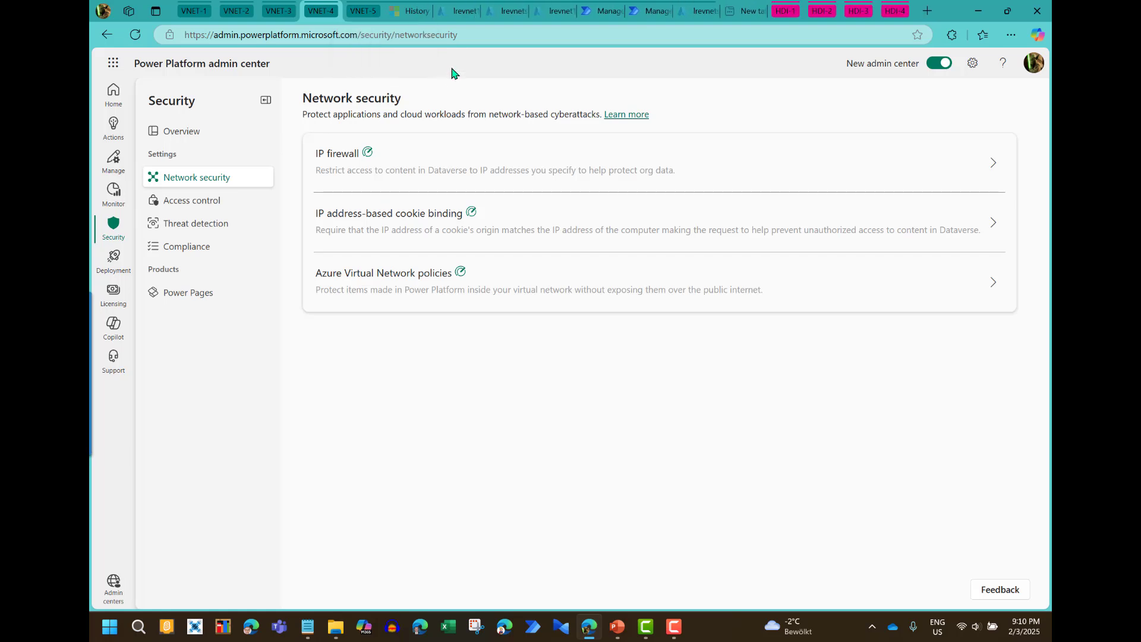
pyautogui.click(415, 16)
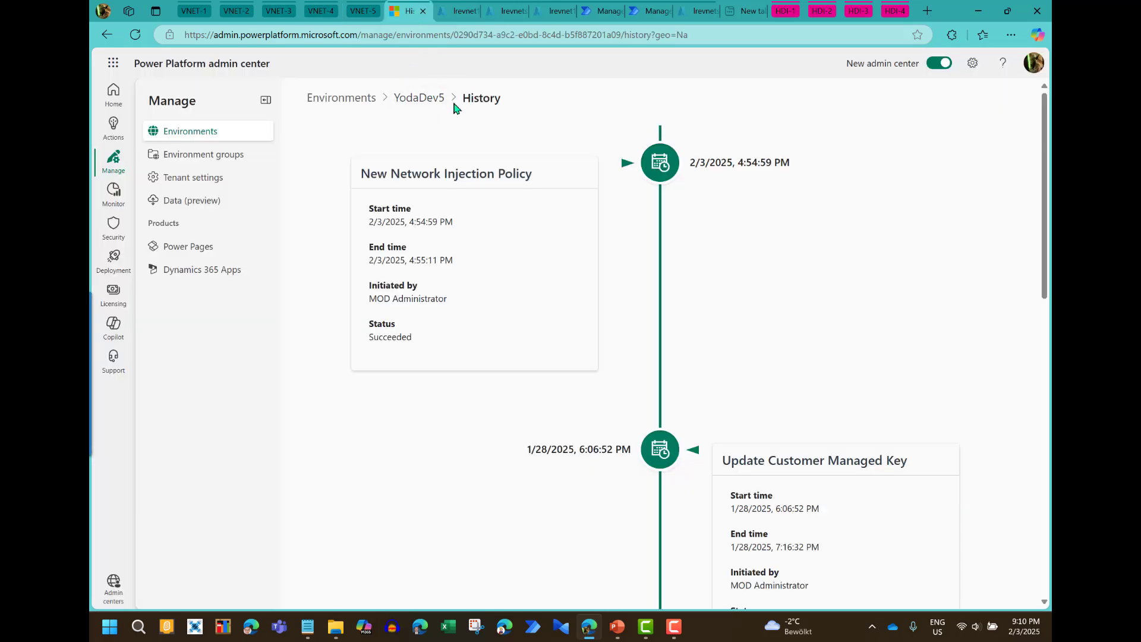
pyautogui.click(417, 101)
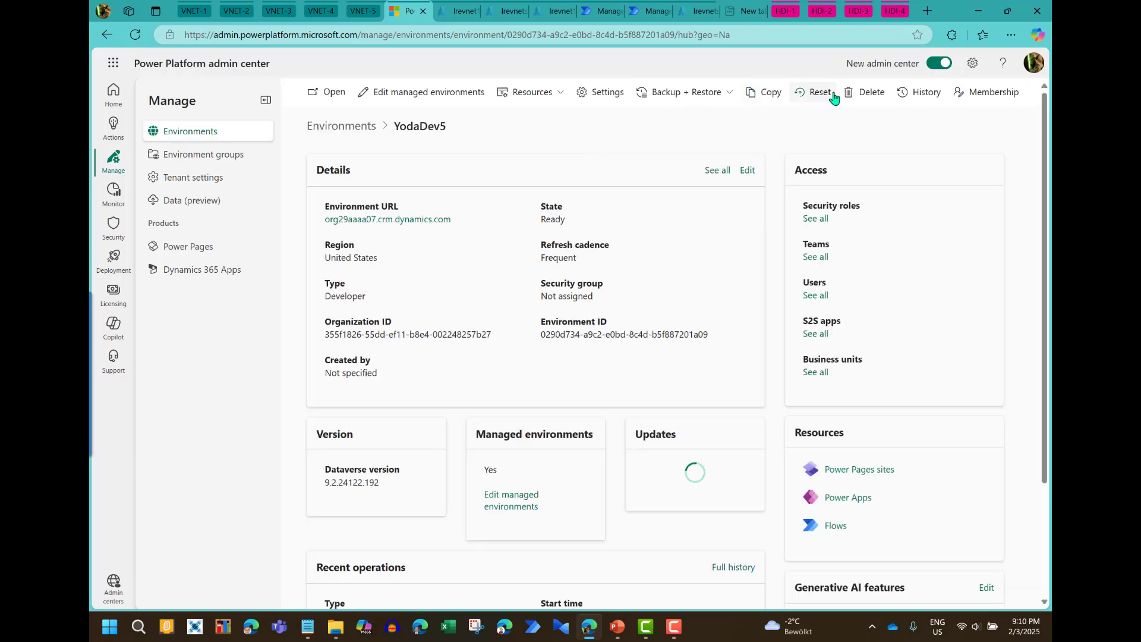
pyautogui.click(919, 92)
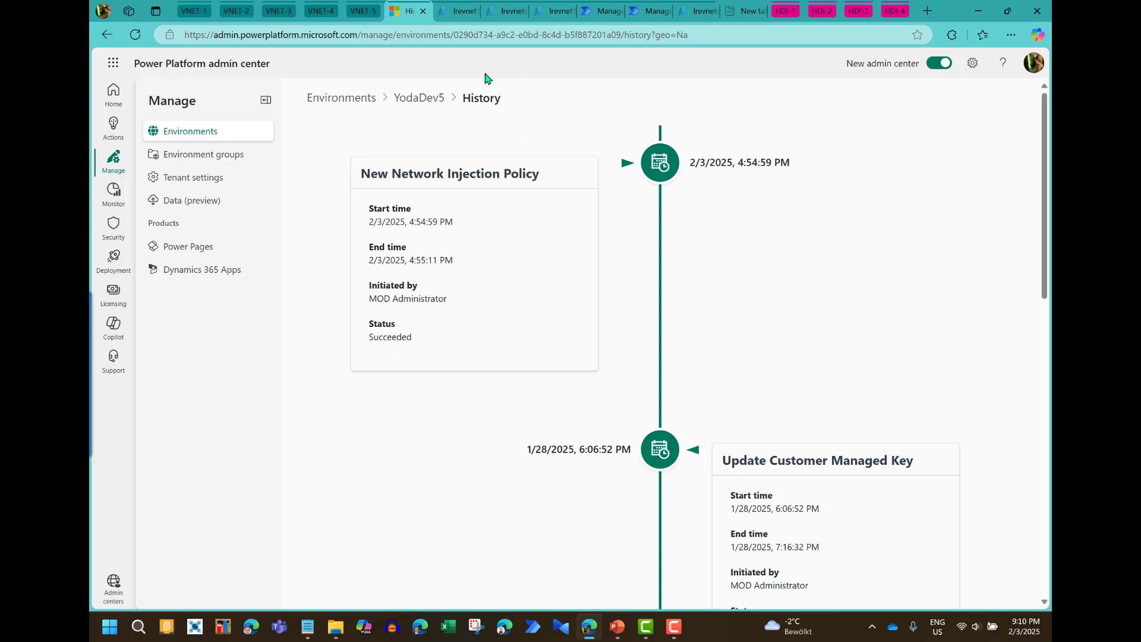
# Step: In Azure, review the lrevnet1 subnets and the lrevnetstorageacc storage account's vnetcontainer1 blobs and networking settings
pyautogui.click(456, 14)
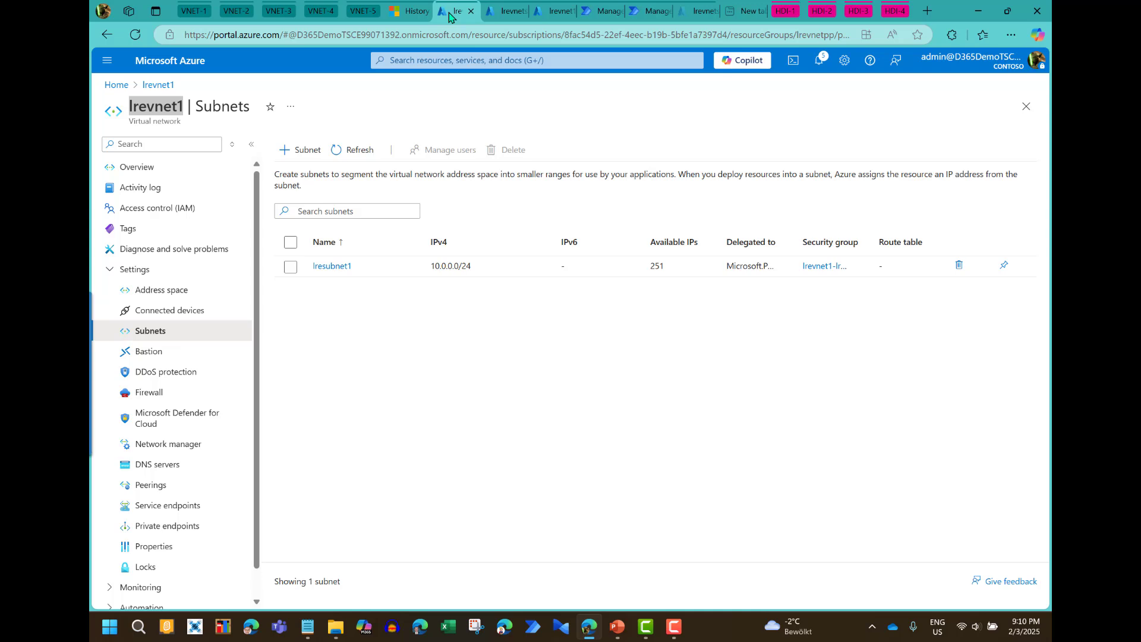
pyautogui.click(508, 14)
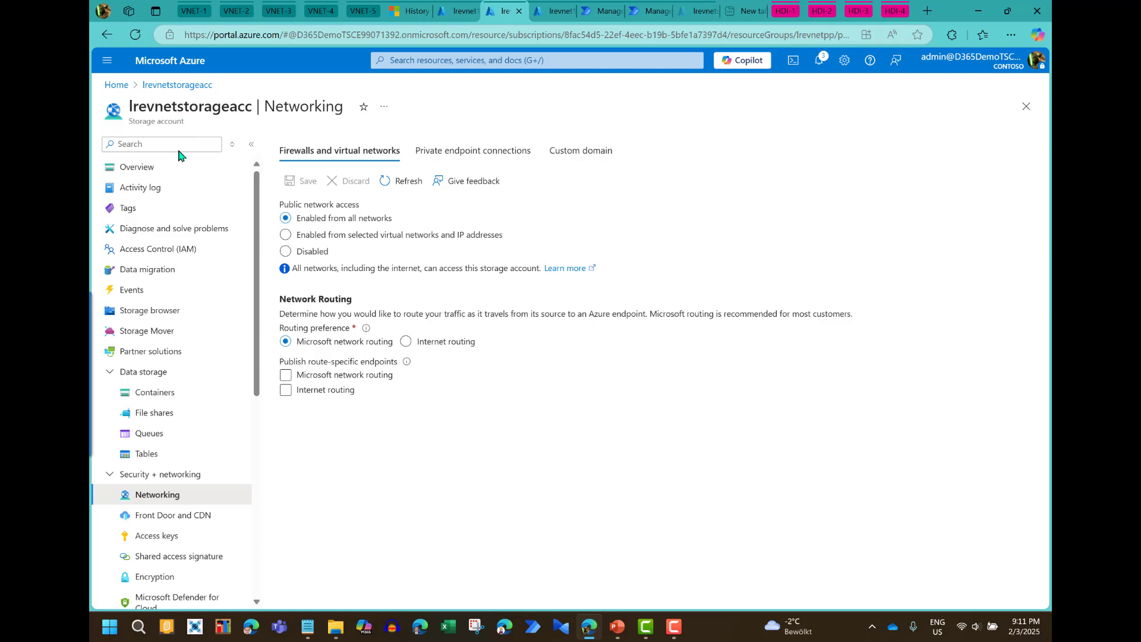
pyautogui.click(152, 397)
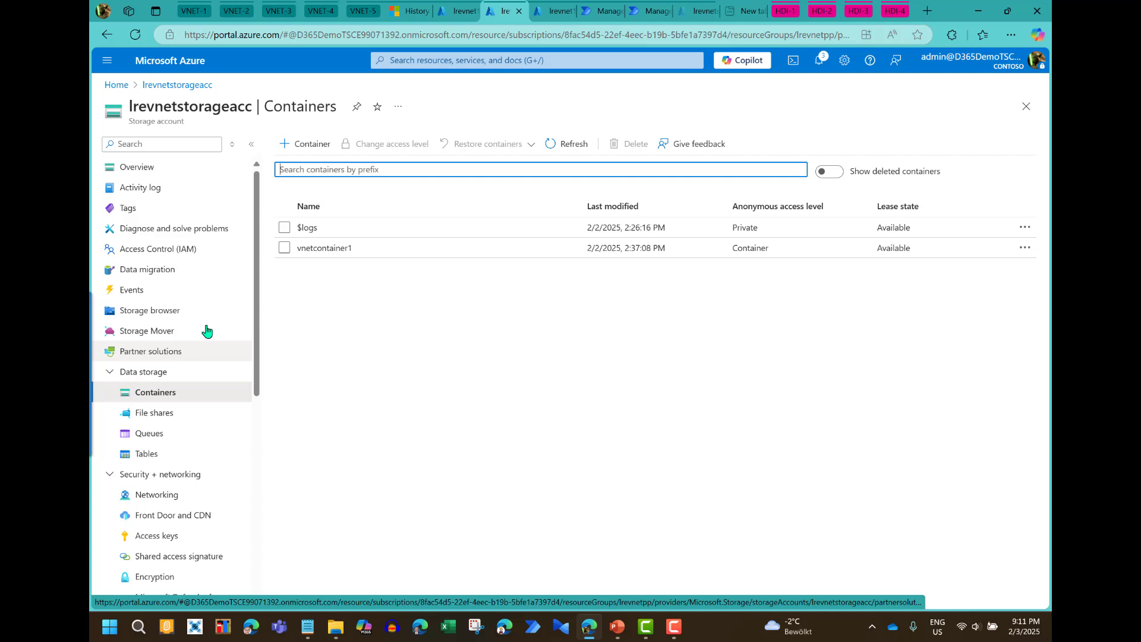
pyautogui.click(318, 249)
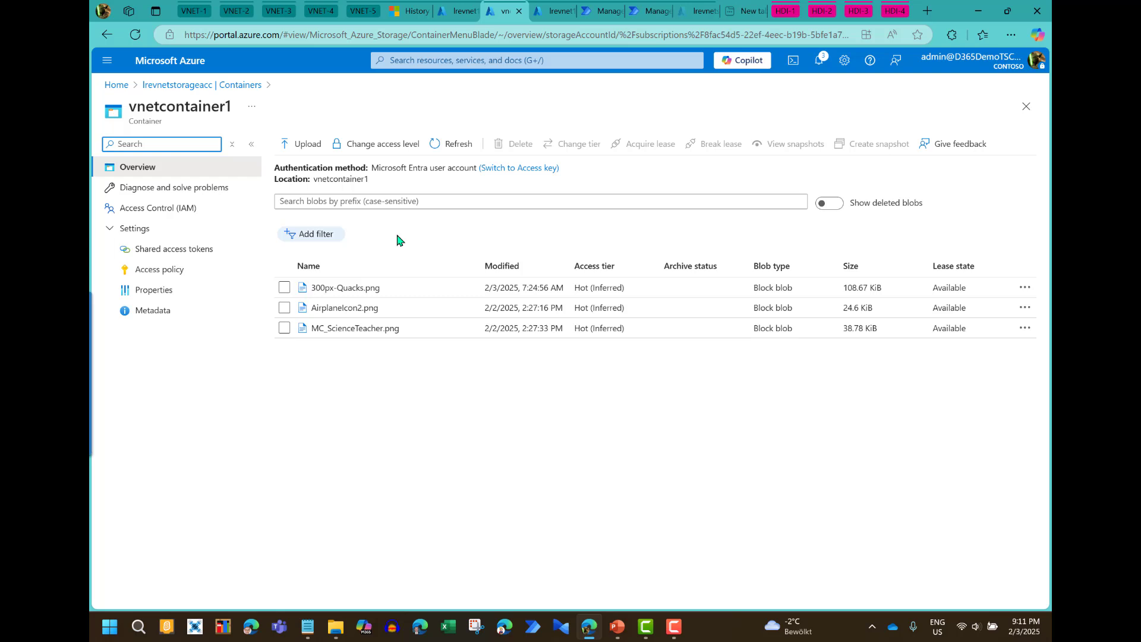
pyautogui.click(107, 37)
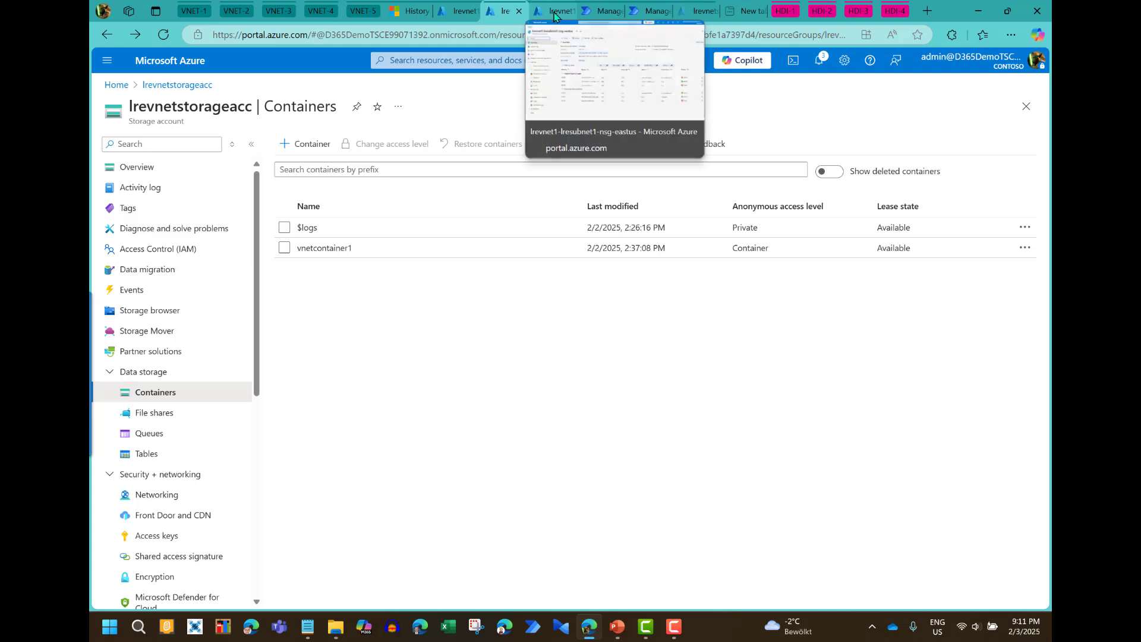
pyautogui.click(161, 497)
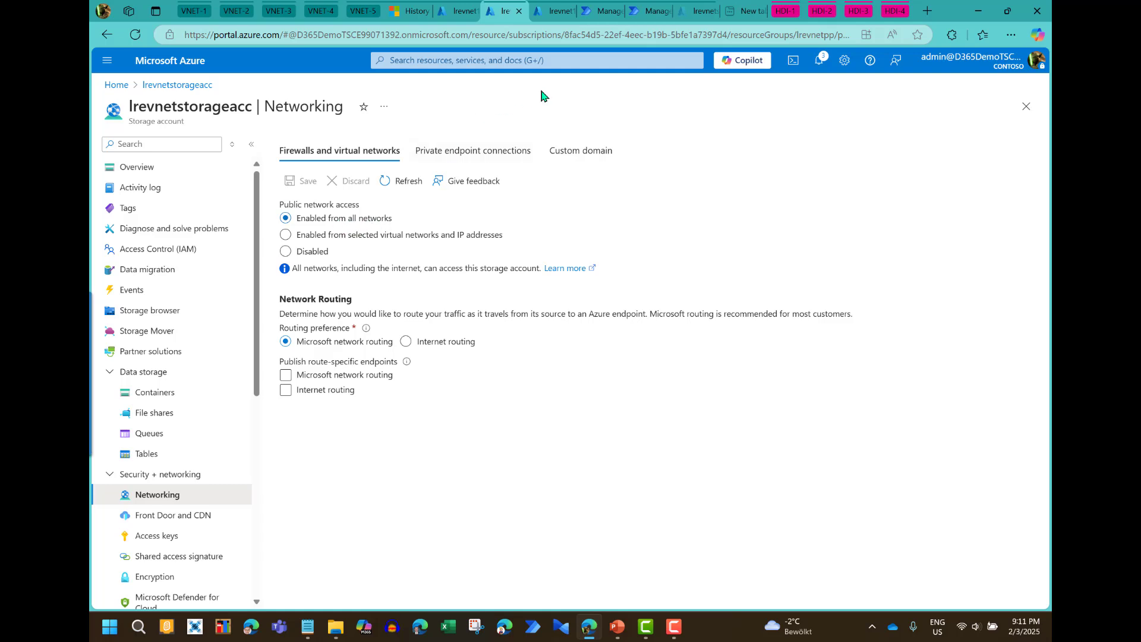
# Step: In Power Automate, examine the 2025-130_AzureSQLFlow designer in YodaDev5, including the Lists blobs (V2) parameters and the expanded For each loop
pyautogui.click(597, 12)
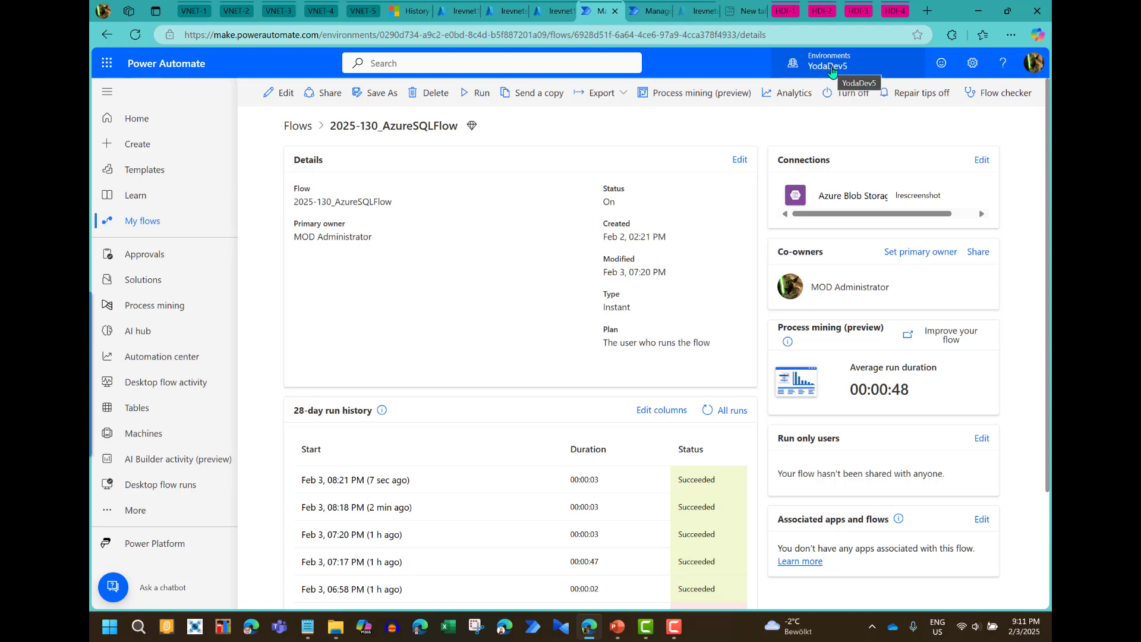
pyautogui.click(279, 92)
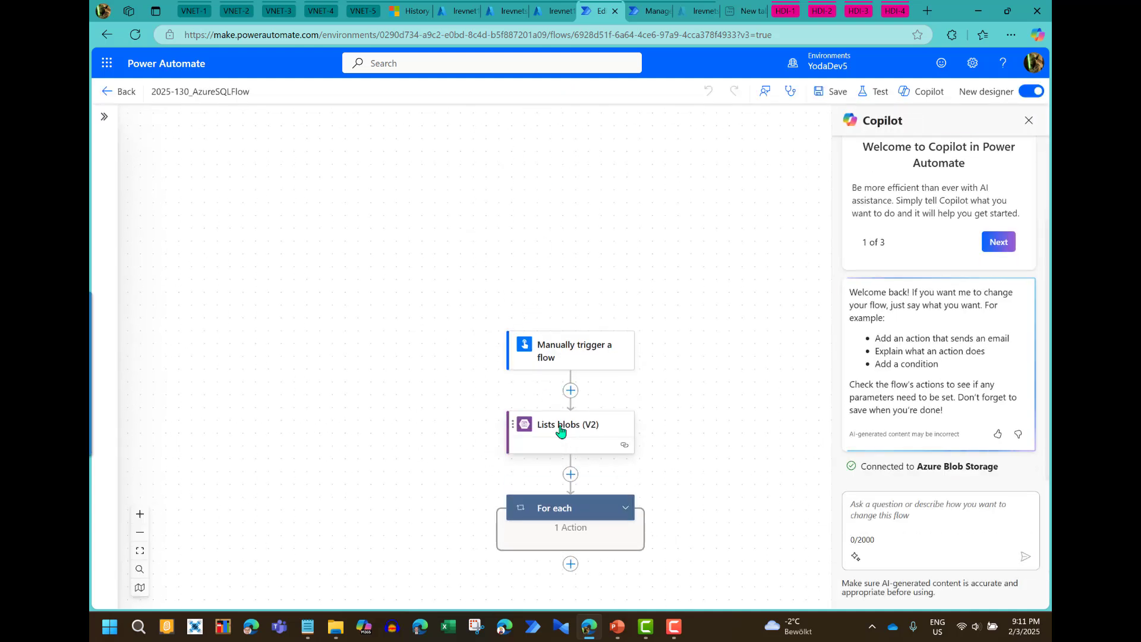
pyautogui.click(560, 431)
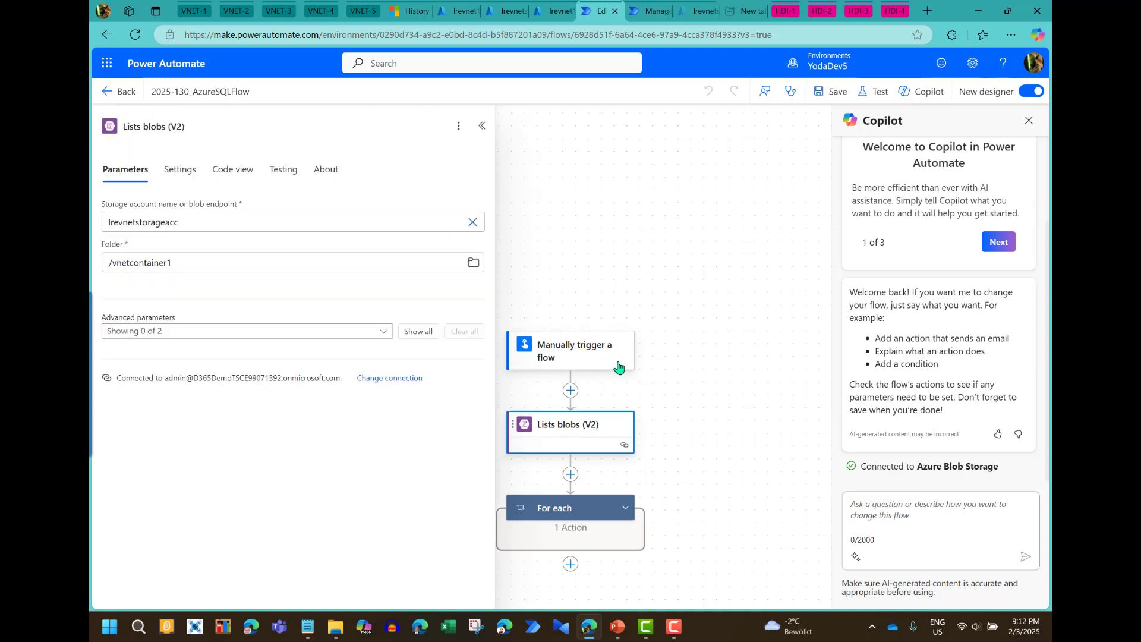
pyautogui.click(625, 508)
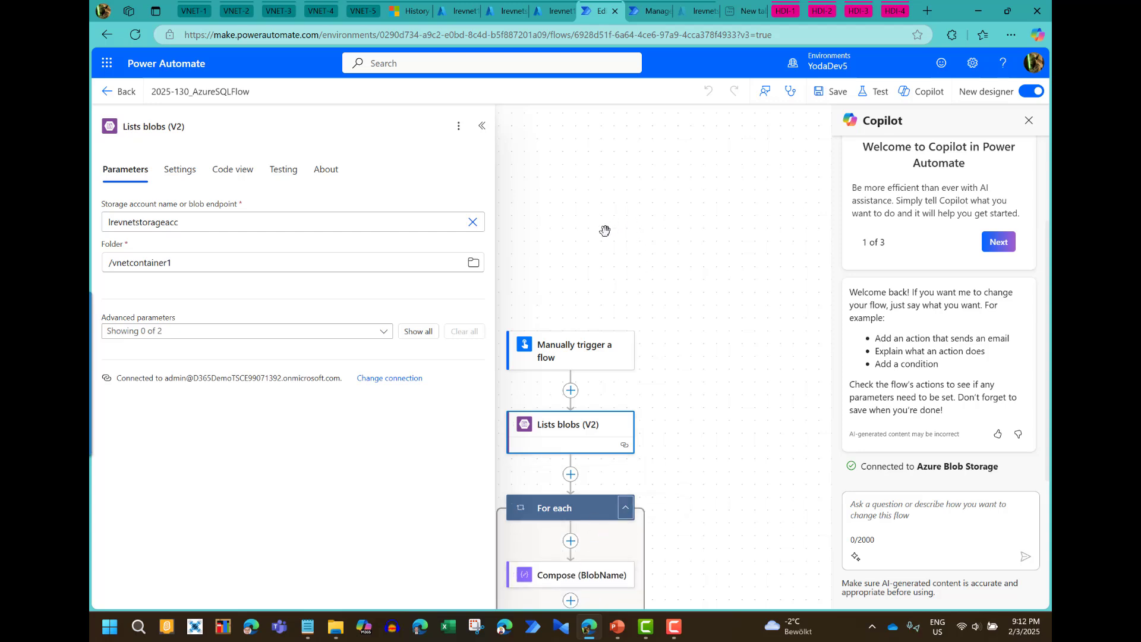
pyautogui.moveTo(604, 230); pyautogui.dragTo(633, 128)
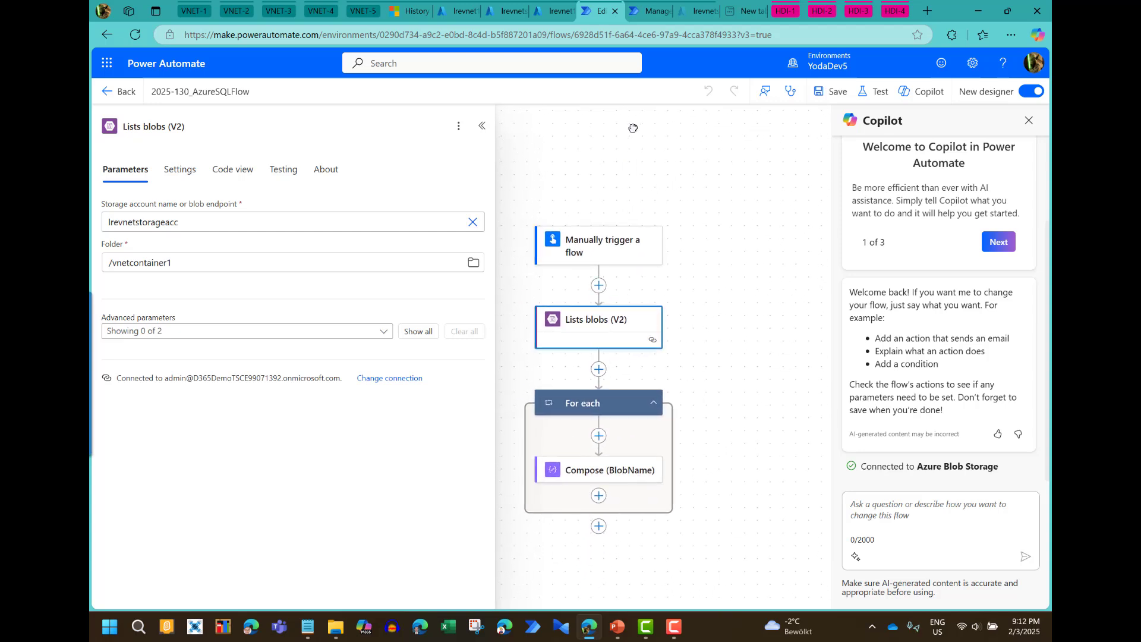
# Step: Look at the designer of the YodaDev4 flow 2025-130_AzureSQLFlowYoda4Env and return to its details page
pyautogui.click(648, 11)
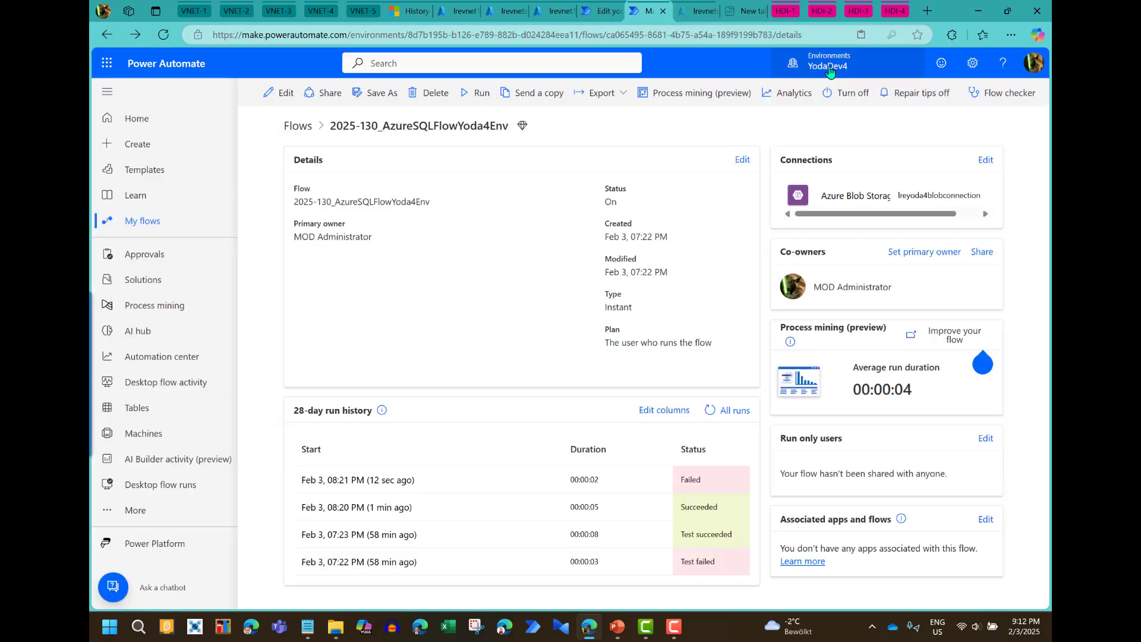
pyautogui.click(280, 95)
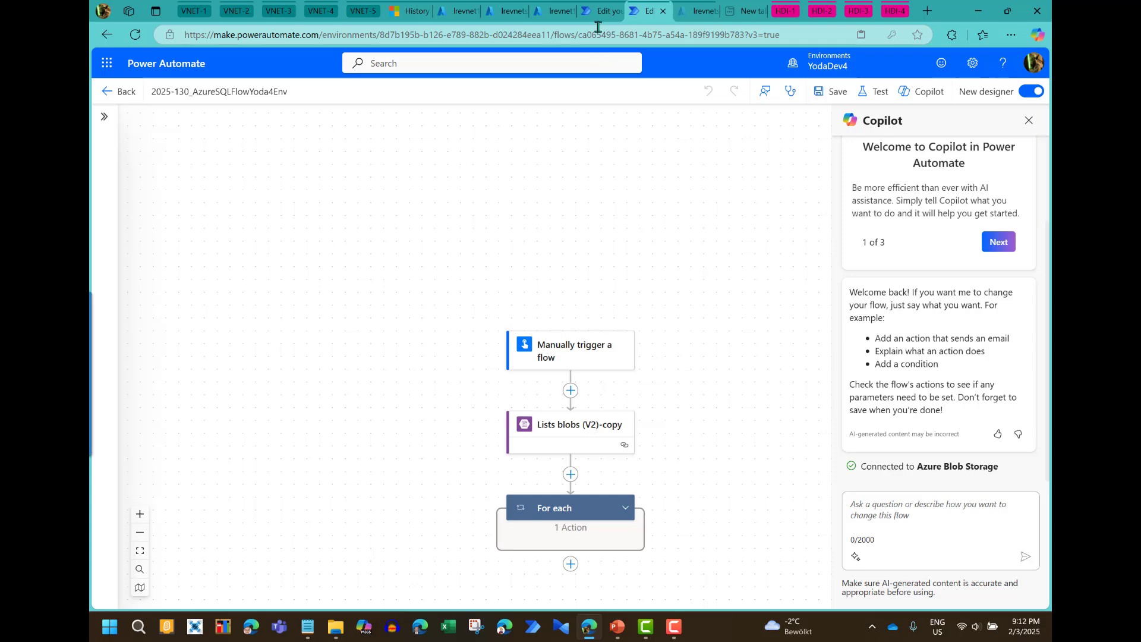
pyautogui.click(110, 91)
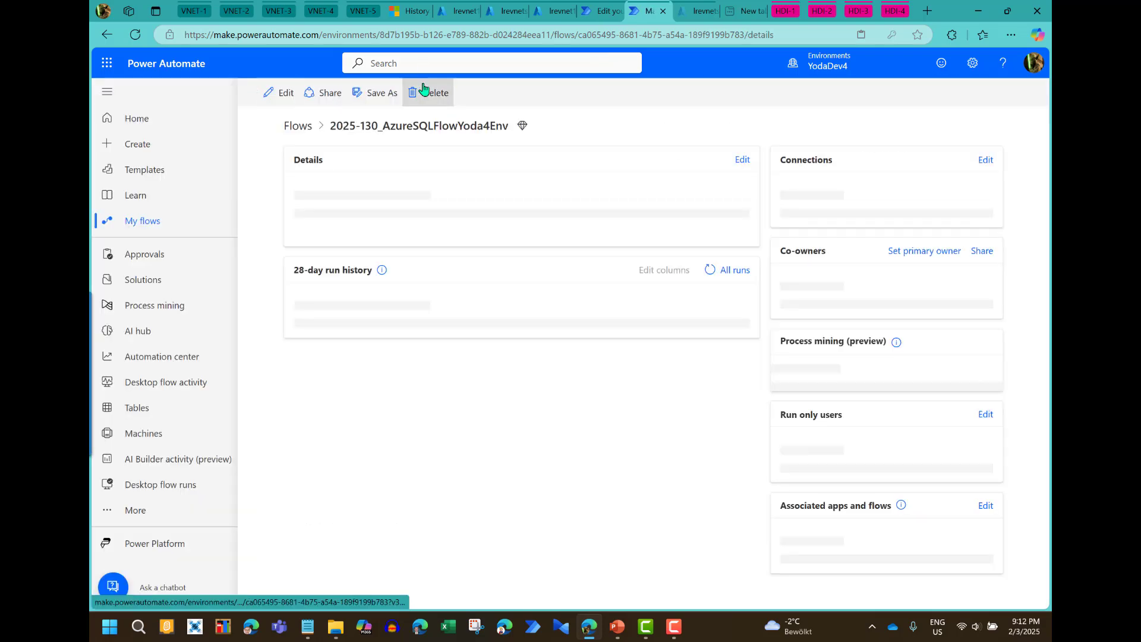
# Step: Leave the designer of 2025-130_AzureSQLFlow in YodaDev5, run the flow and refresh its run history
pyautogui.click(601, 11)
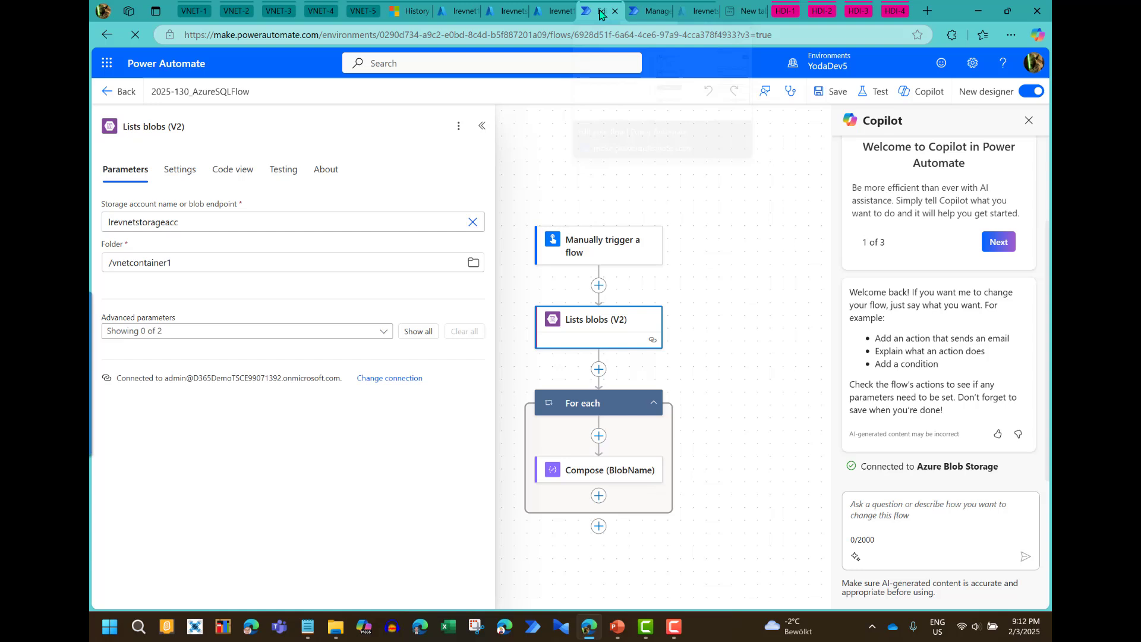
pyautogui.click(113, 91)
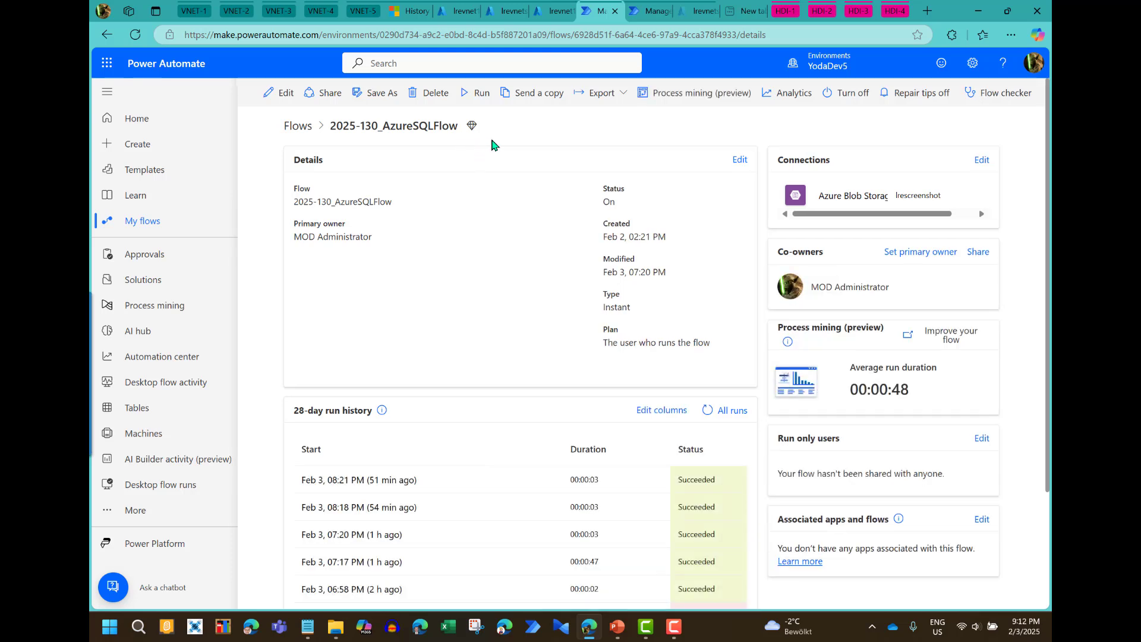
pyautogui.click(467, 95)
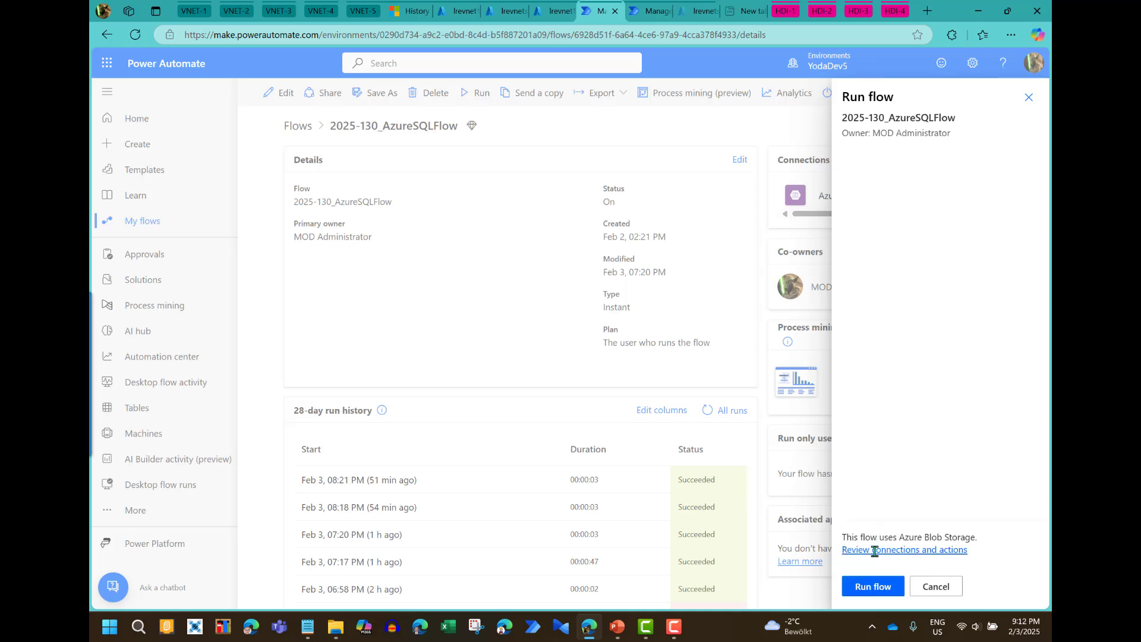
pyautogui.click(876, 586)
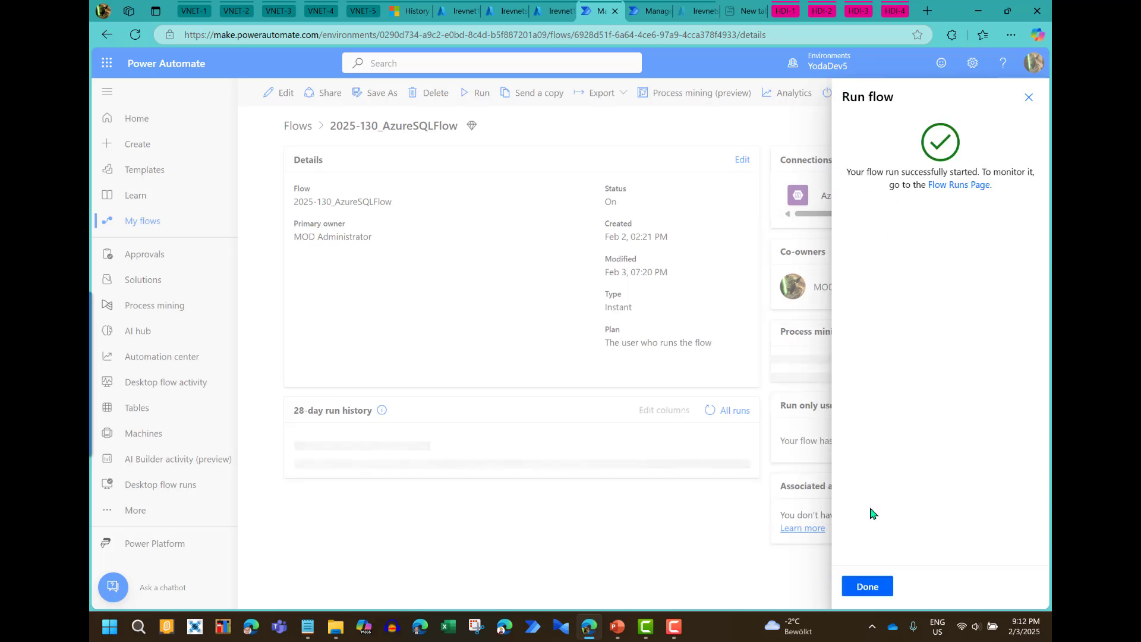
pyautogui.click(867, 587)
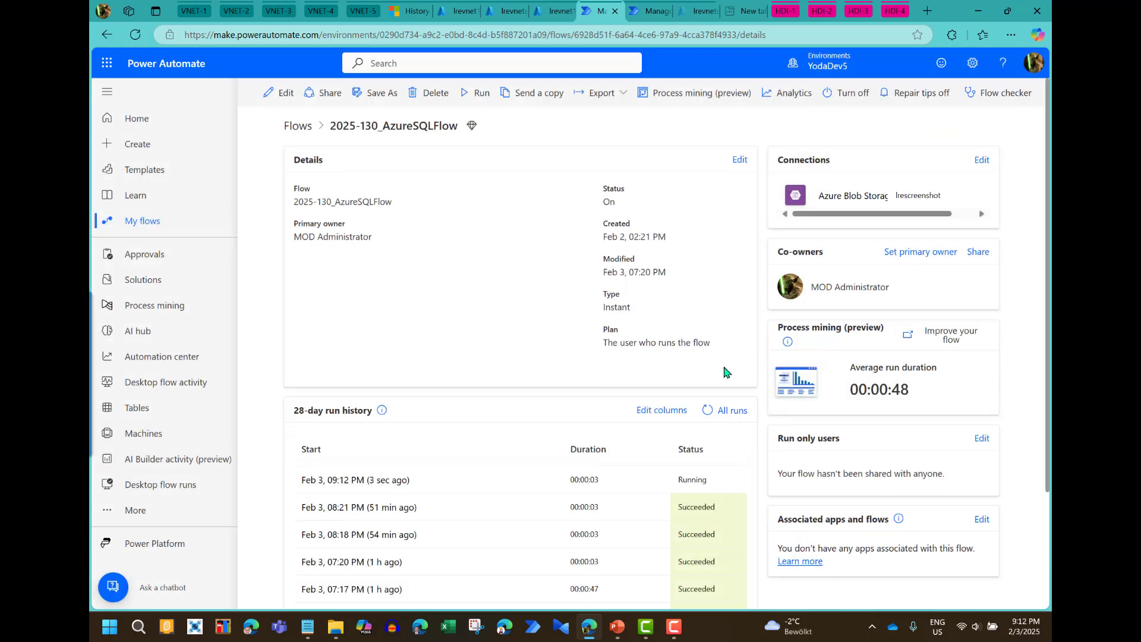
pyautogui.click(705, 413)
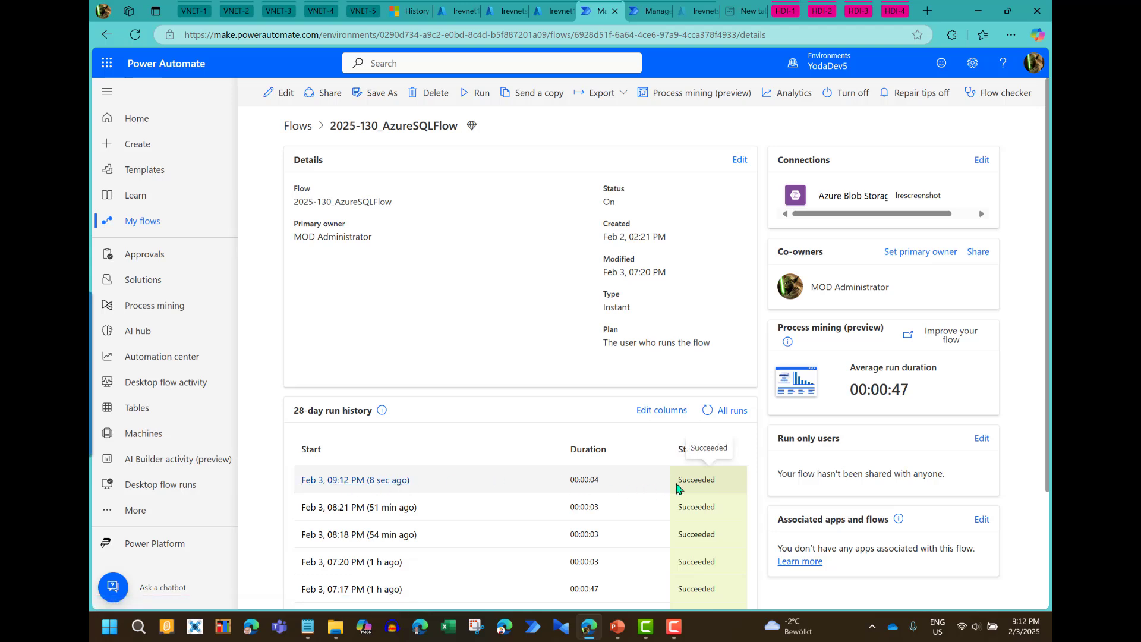
# Step: Run the flow 2025-130_AzureSQLFlowYoda4Env in the YodaDev4 environment and close the run confirmation
pyautogui.click(649, 11)
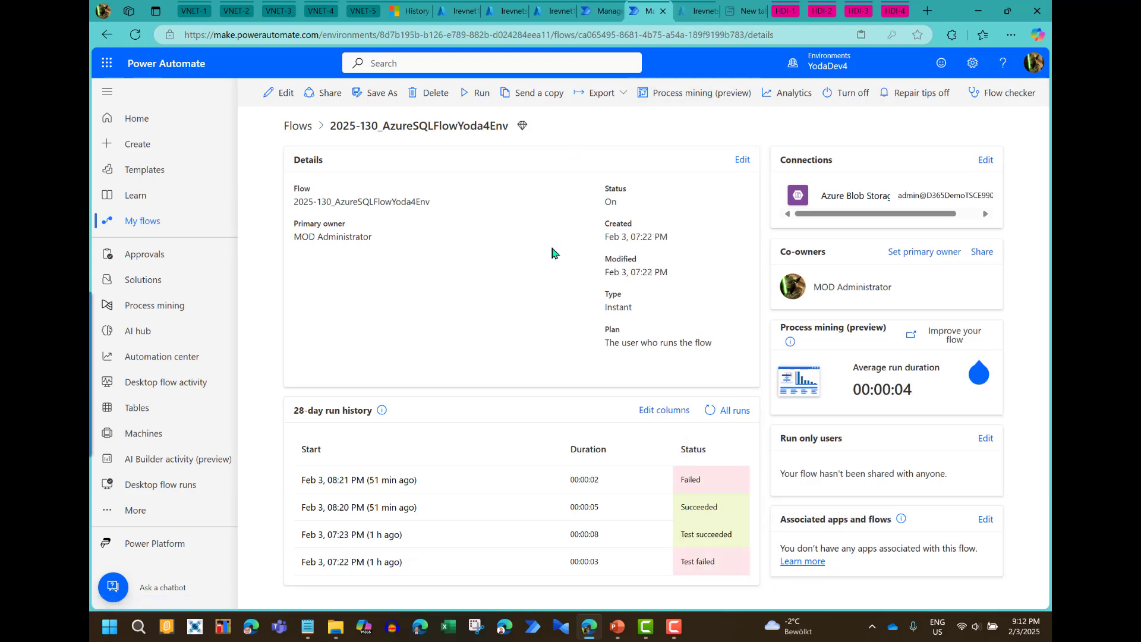
pyautogui.click(464, 95)
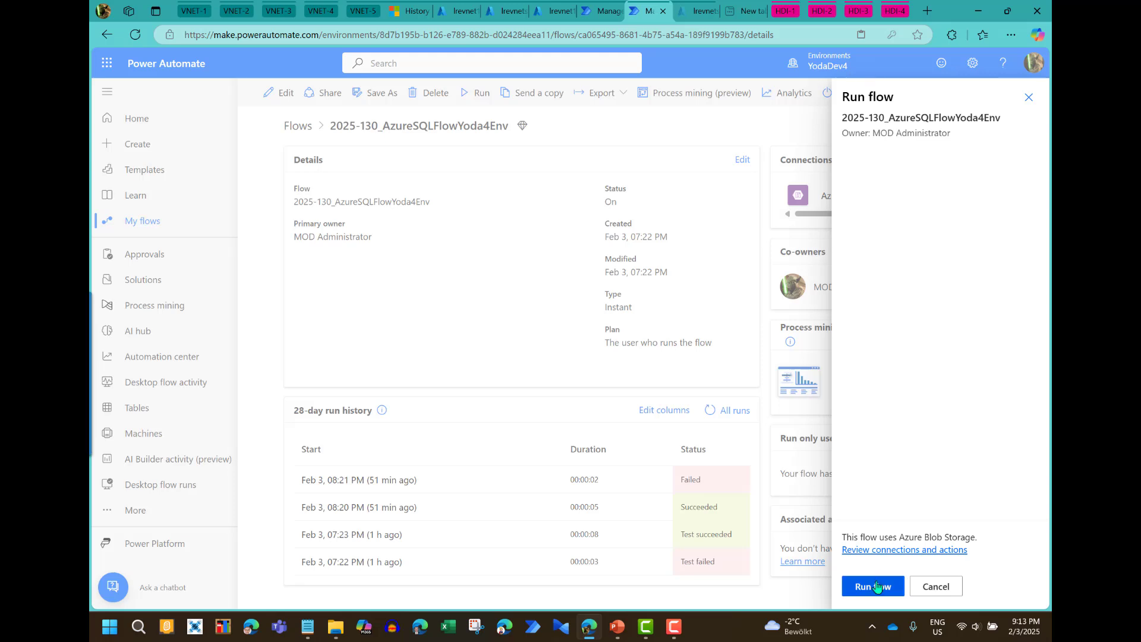
pyautogui.click(877, 582)
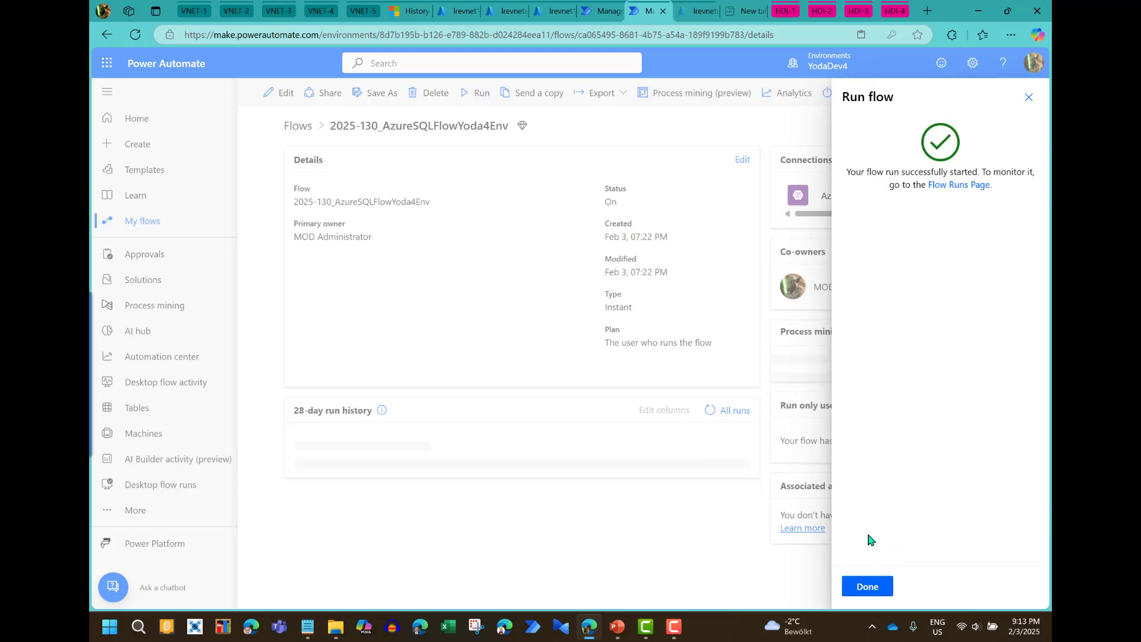
pyautogui.click(865, 585)
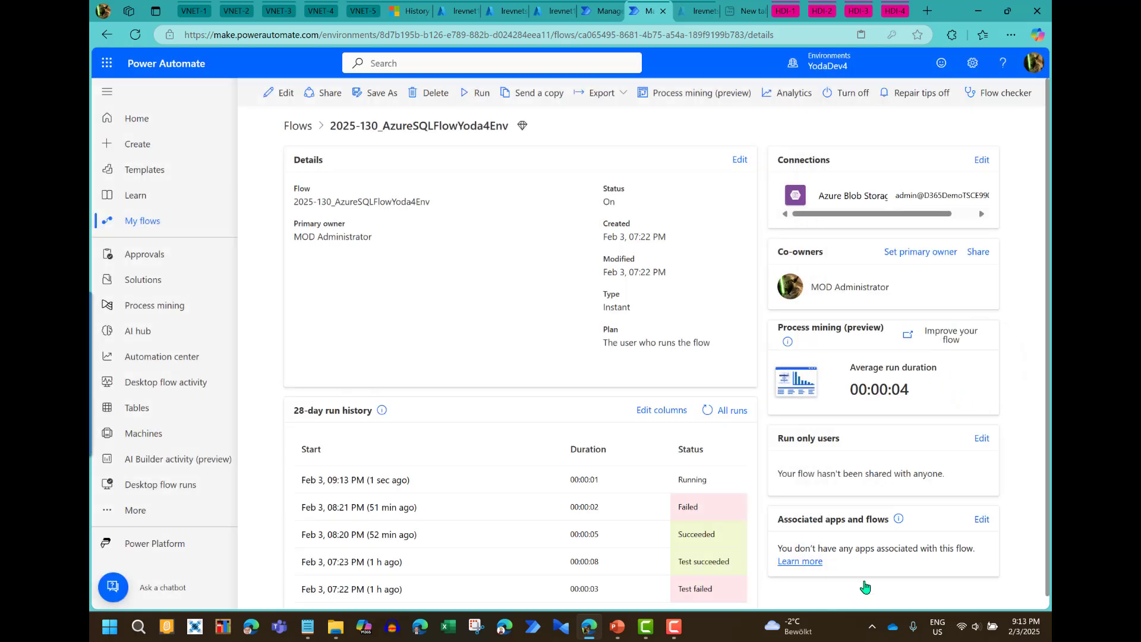
# Step: Refresh the run history of 2025-130_AzureSQLFlowYoda4Env, inspect its latest run and return to the flow's details page
pyautogui.click(706, 412)
pyautogui.click(707, 411)
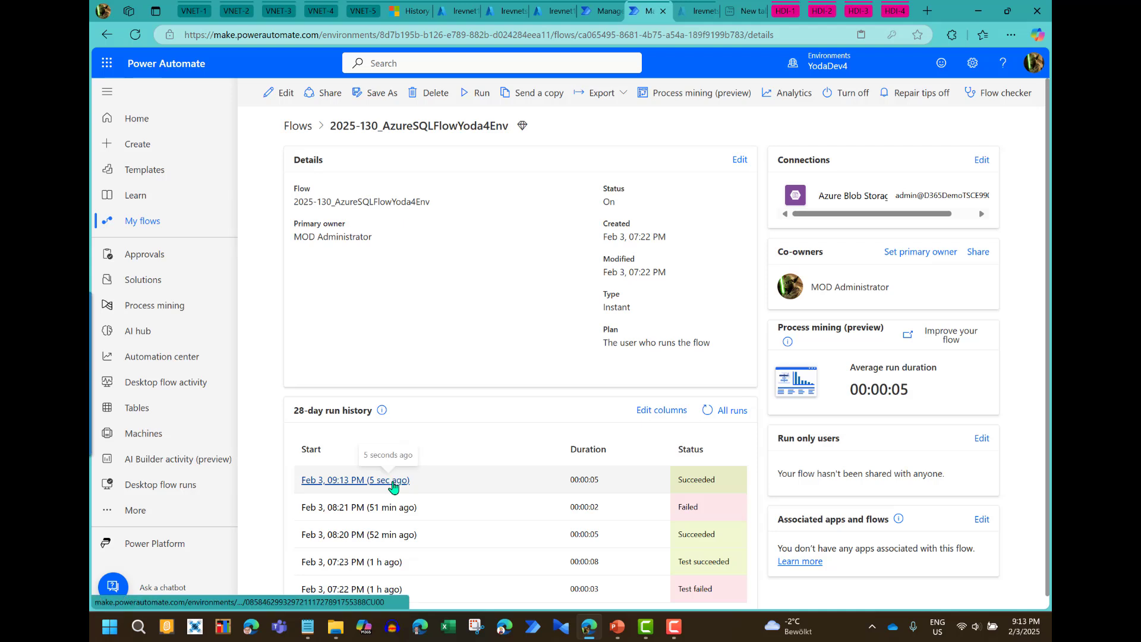
pyautogui.click(397, 481)
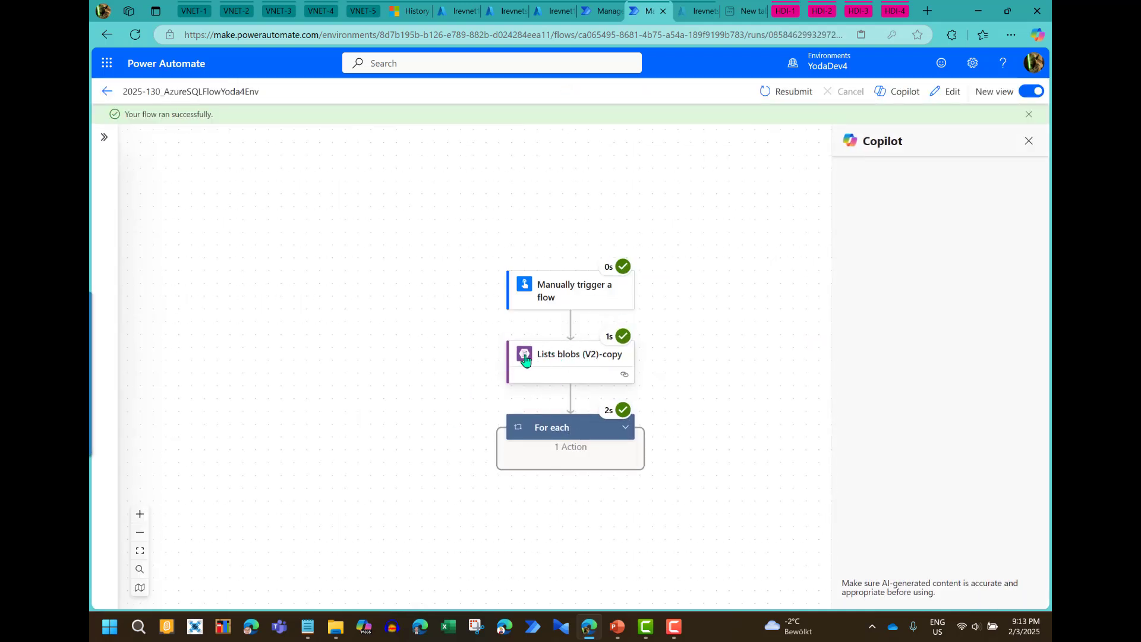
pyautogui.click(103, 95)
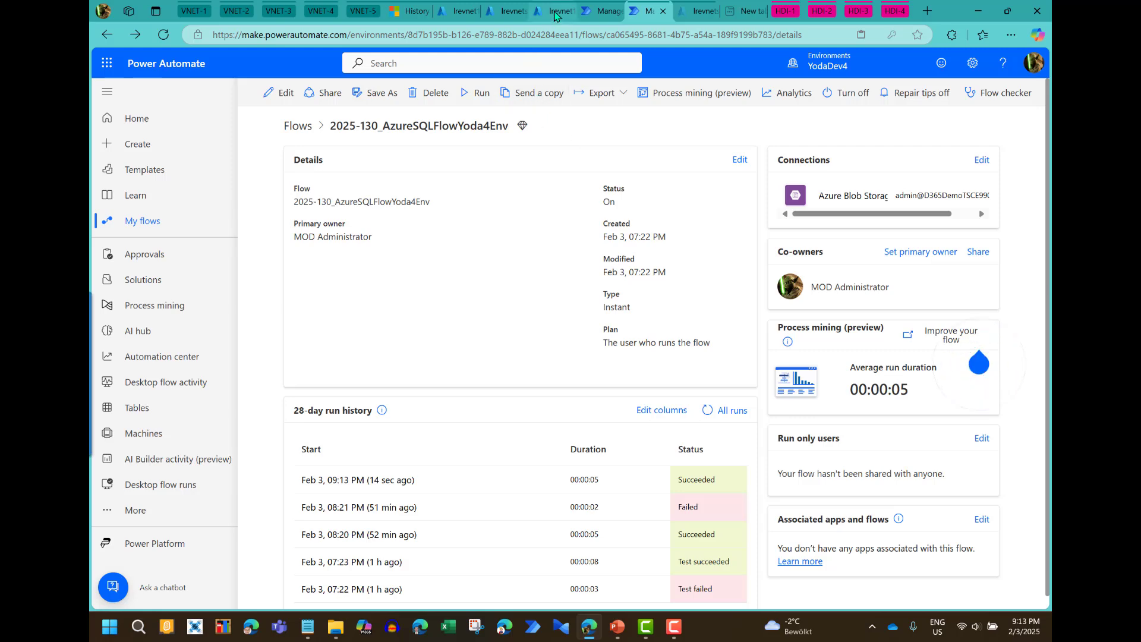
# Step: In the Azure portal, restrict lrevnetstorageacc's public network access to selected virtual networks and IP addresses, check the lrevnet1 subnet, and save
pyautogui.click(502, 13)
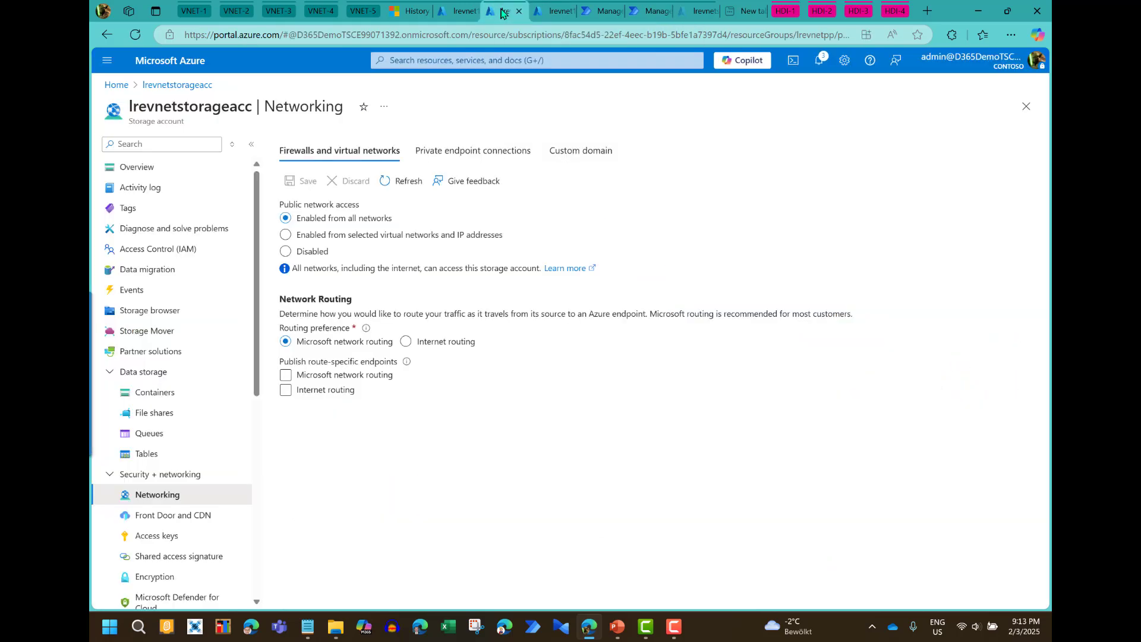
pyautogui.click(285, 234)
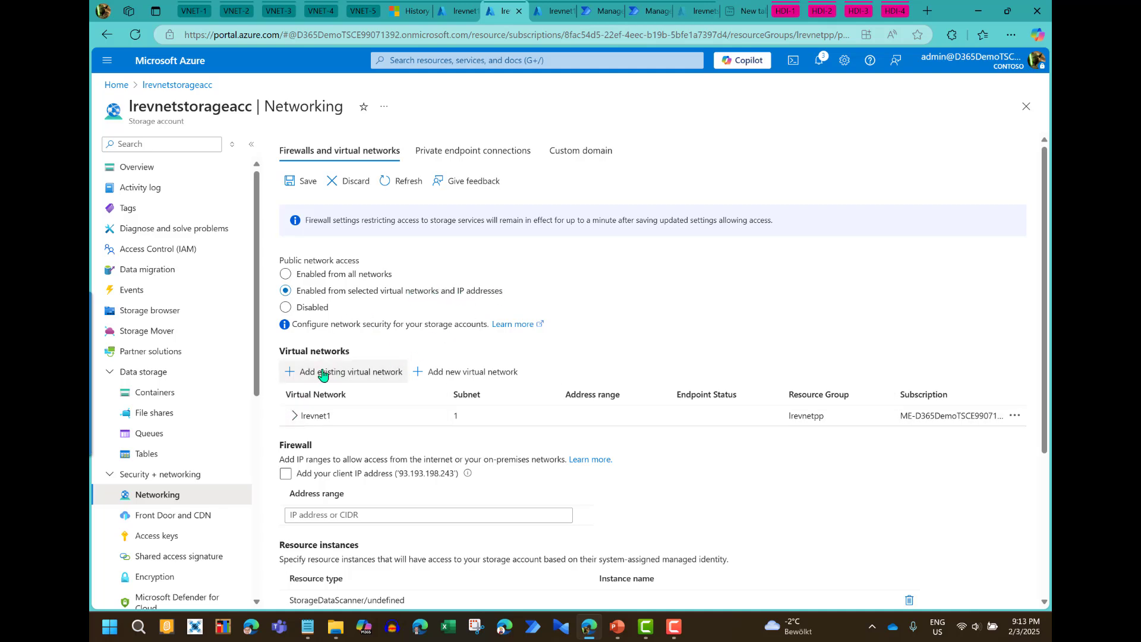
pyautogui.click(294, 417)
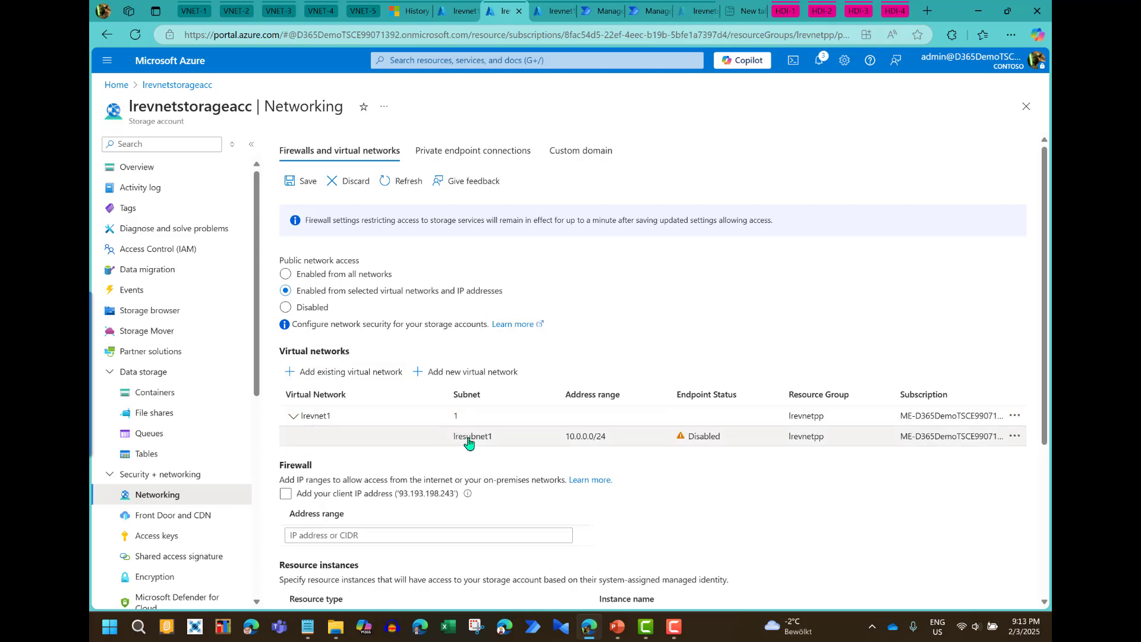
pyautogui.click(301, 184)
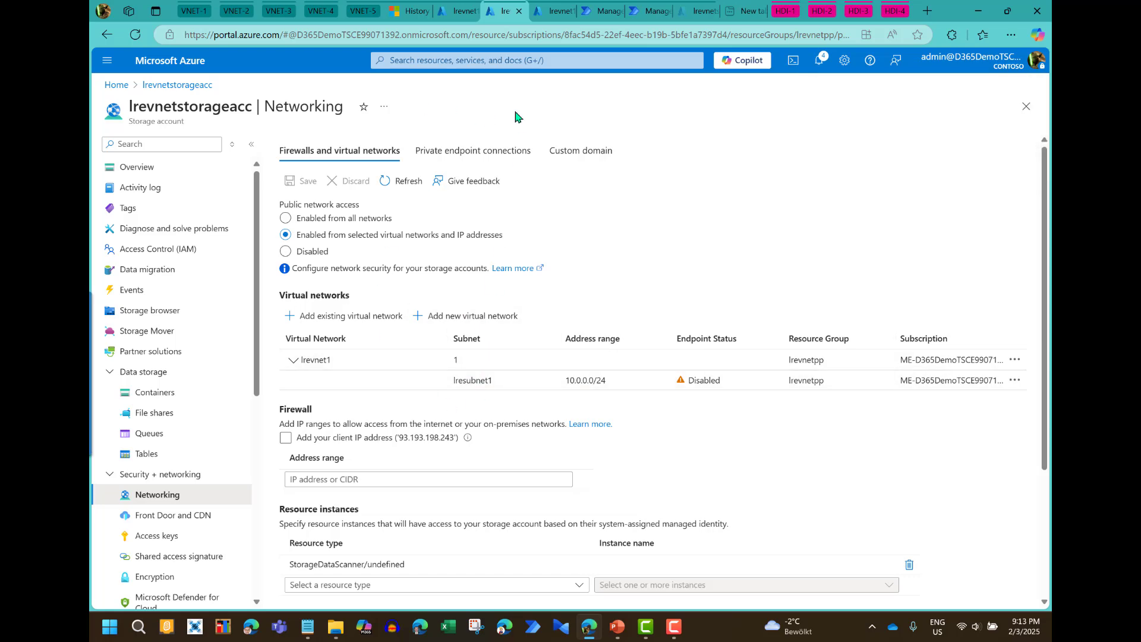
# Step: In Power Automate, run 2025-130_AzureSQLFlow in the YodaDev5 environment and close the run confirmation
pyautogui.click(599, 13)
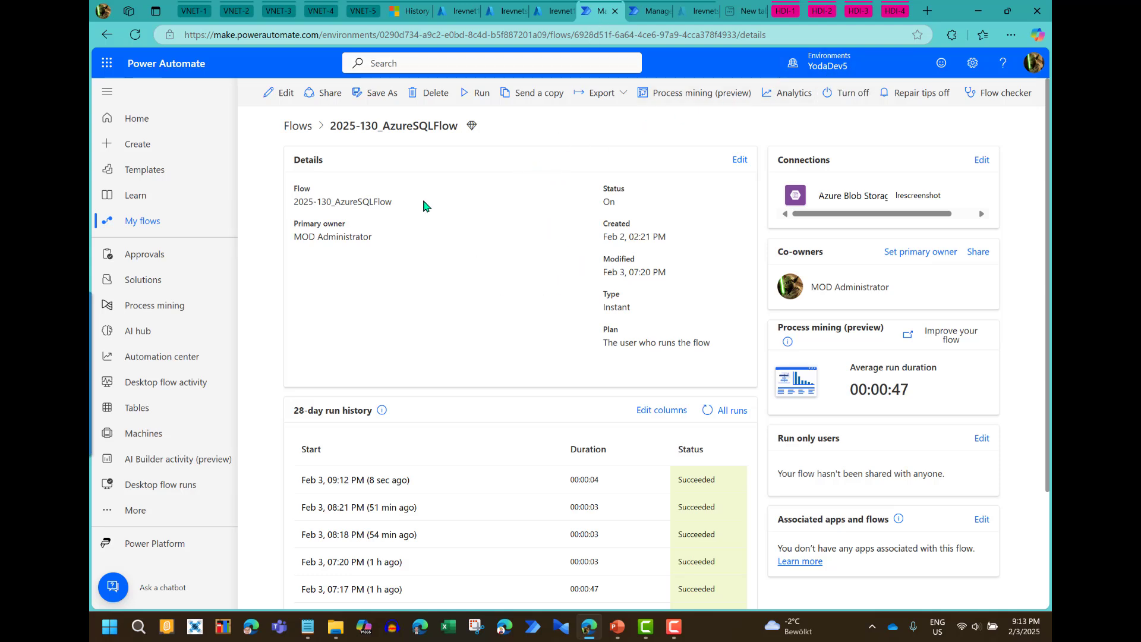
pyautogui.click(478, 94)
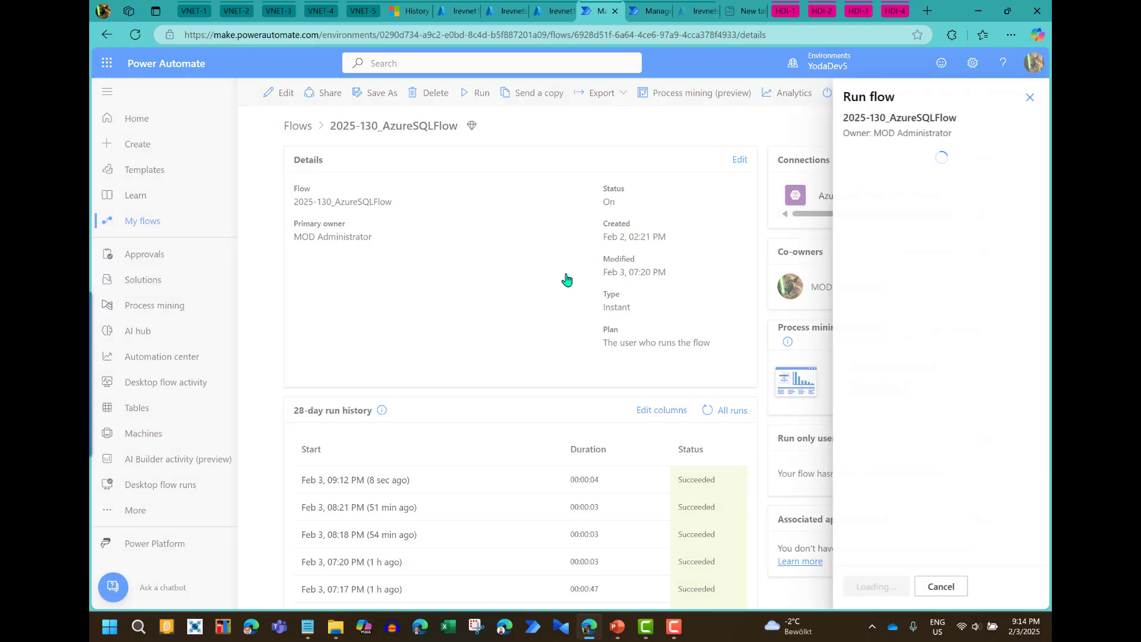
pyautogui.click(872, 587)
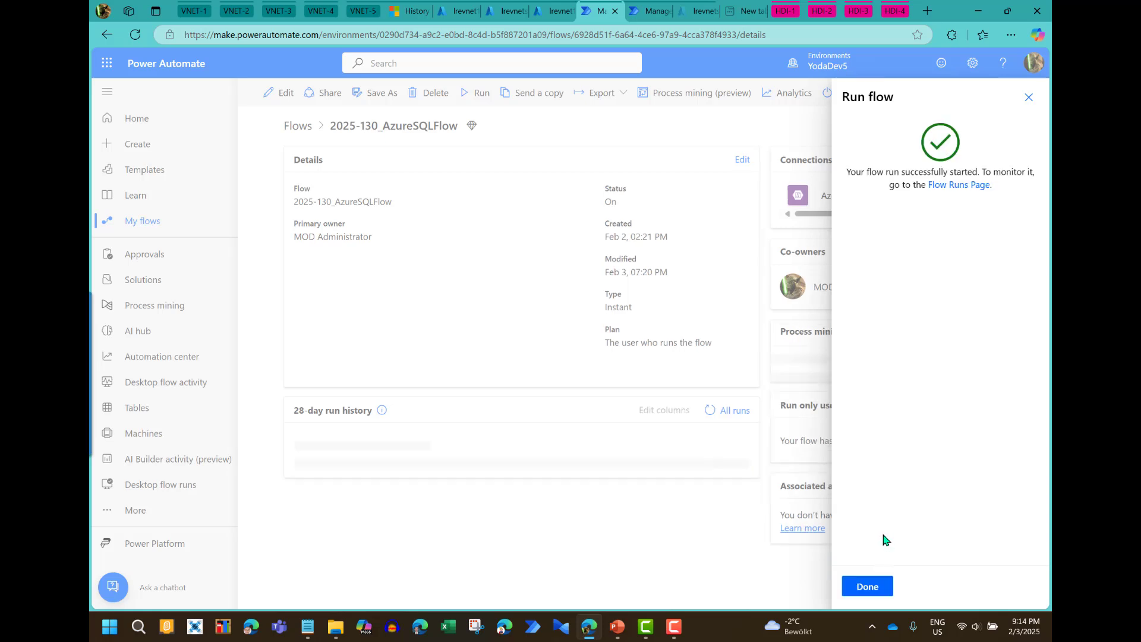
pyautogui.click(867, 588)
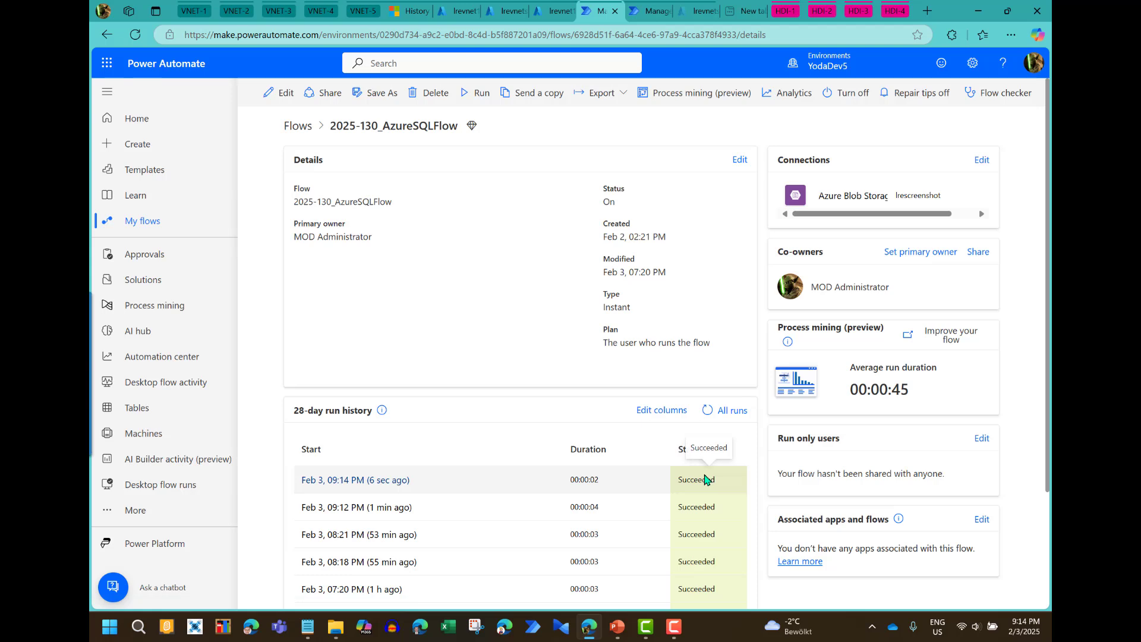
# Step: Run 2025-130_AzureSQLFlowYoda4Env in the YodaDev4 environment and open the details of its newest run
pyautogui.click(647, 14)
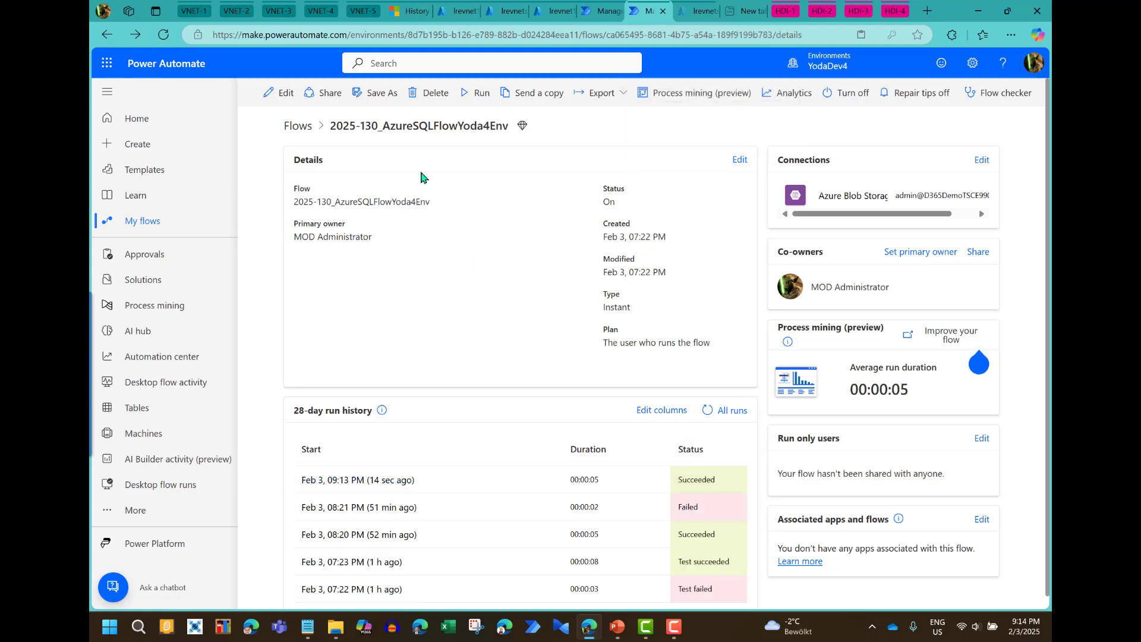
pyautogui.click(472, 98)
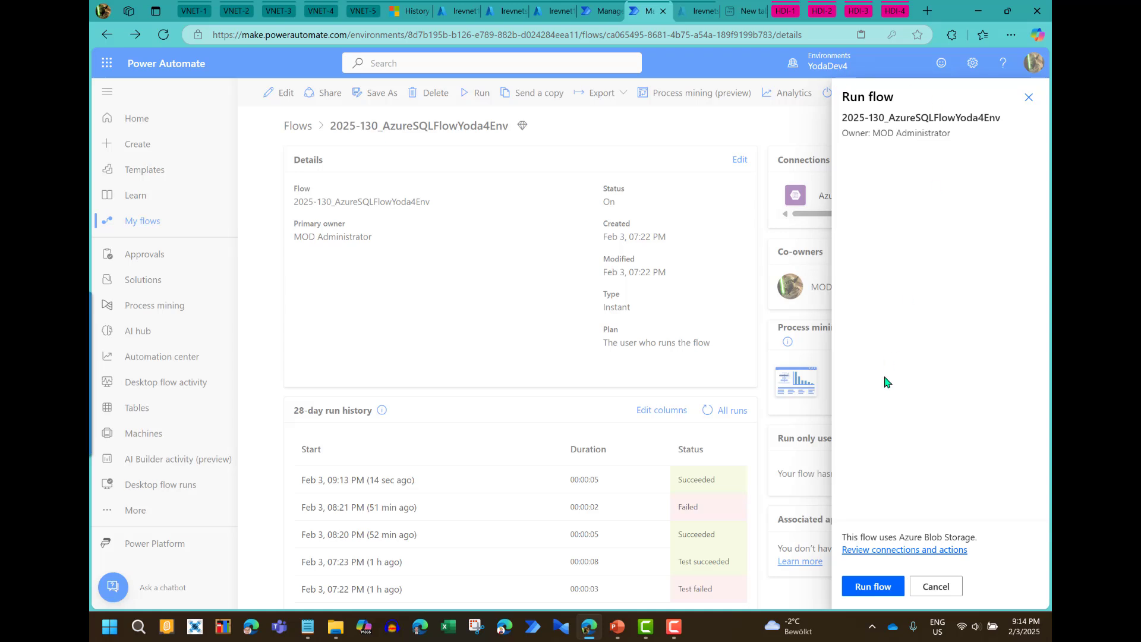
pyautogui.click(868, 587)
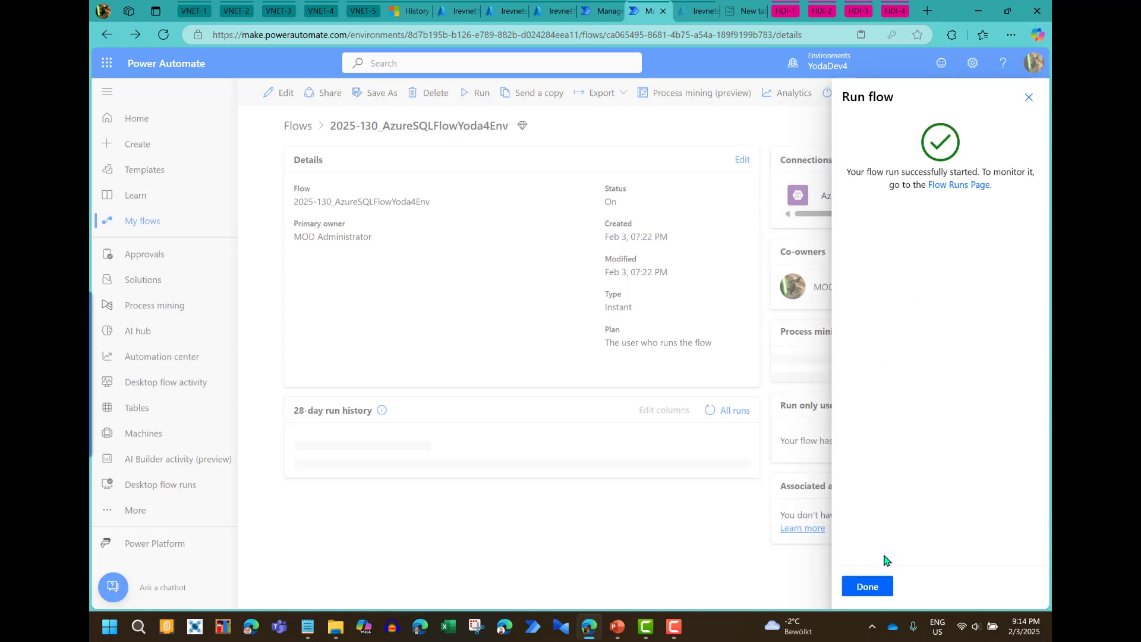
pyautogui.click(875, 585)
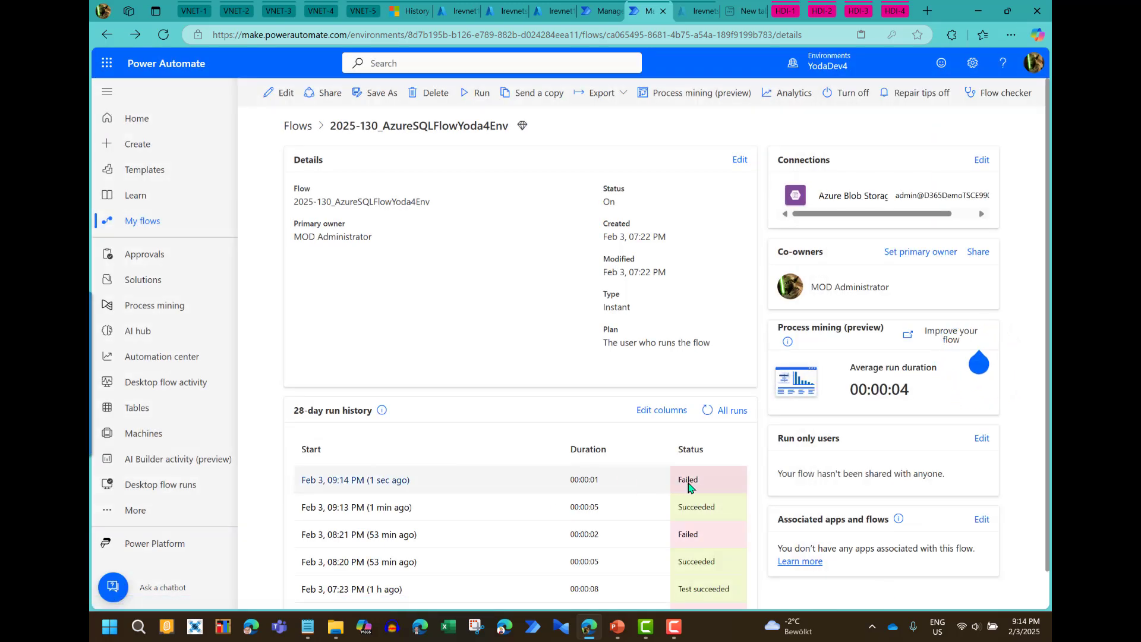
pyautogui.click(377, 480)
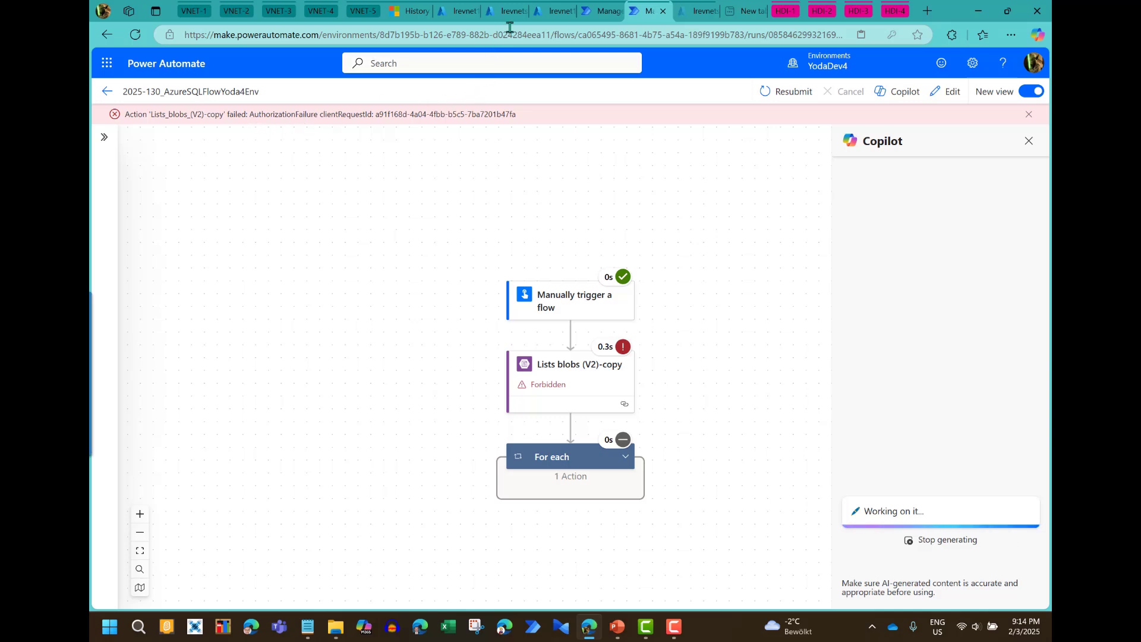
# Step: In the Azure portal, review lrevnetstorageacc's networking settings and the transaction failures in its Insights
pyautogui.click(507, 12)
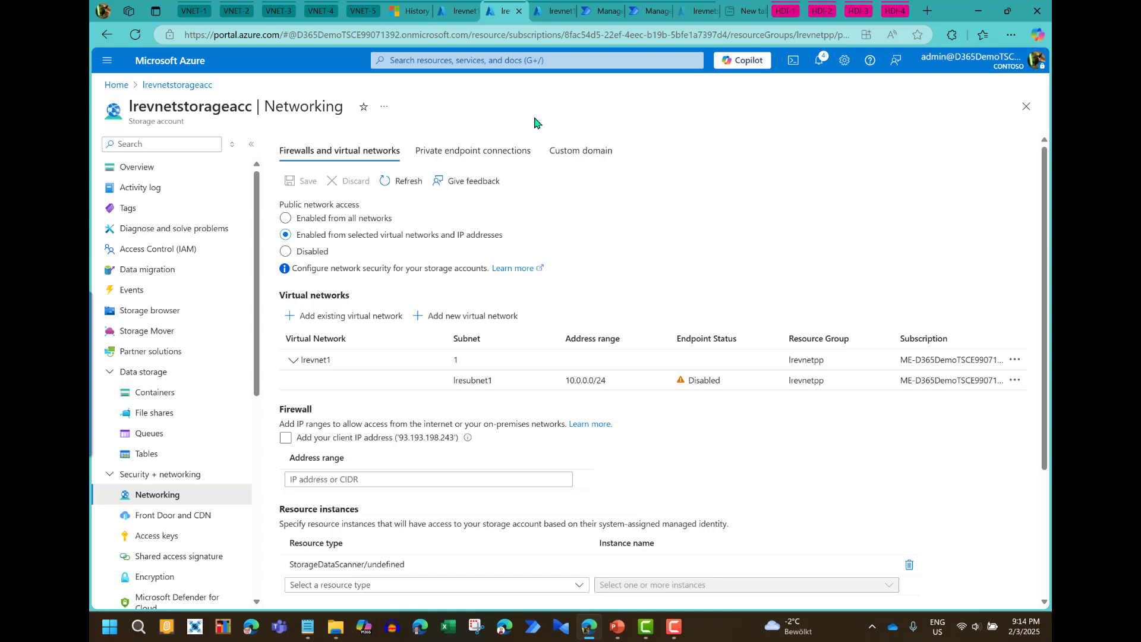
pyautogui.click(692, 18)
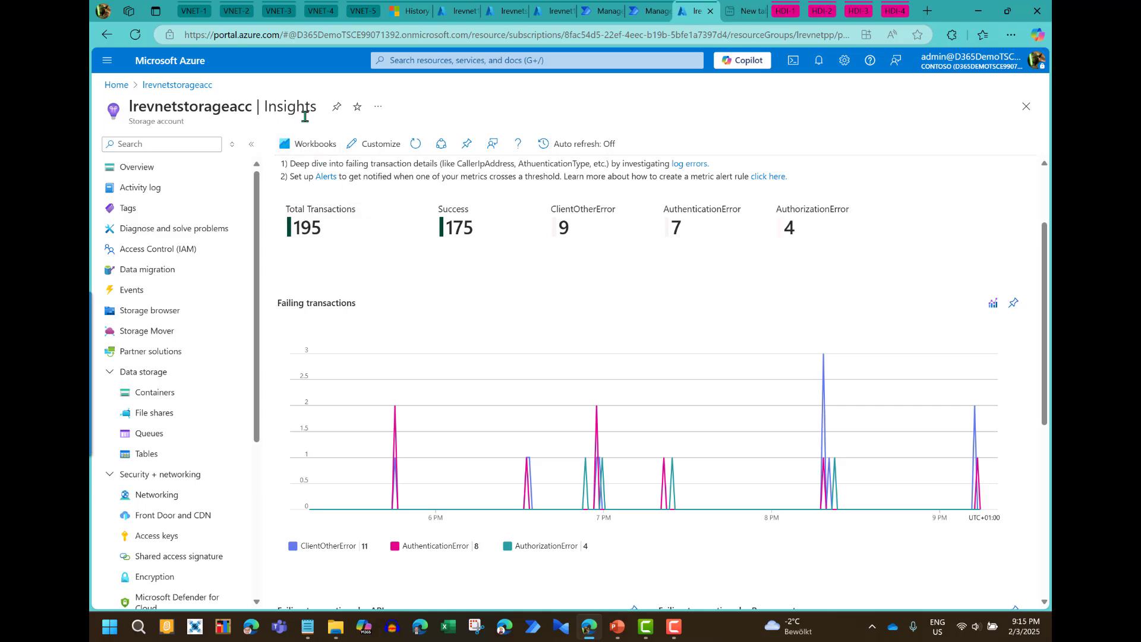
pyautogui.scroll(2, 397, 275)
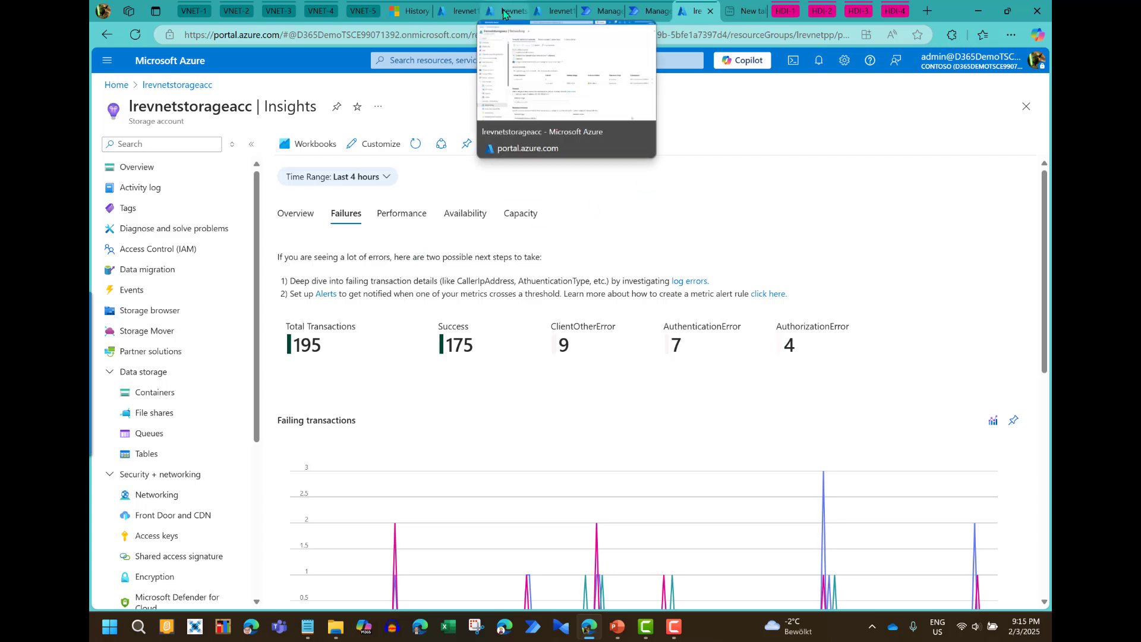
# Step: Examine the settings of lresubnet1 in lrevnet1, including the available service endpoints and subnet delegation, and close them without saving
pyautogui.click(457, 10)
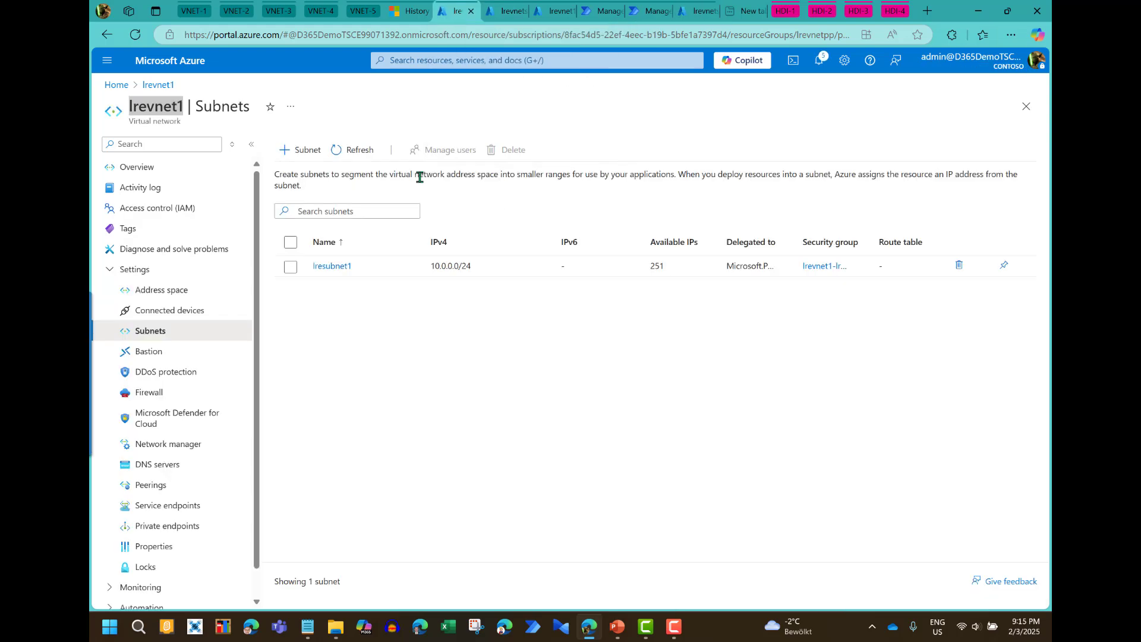
pyautogui.click(333, 268)
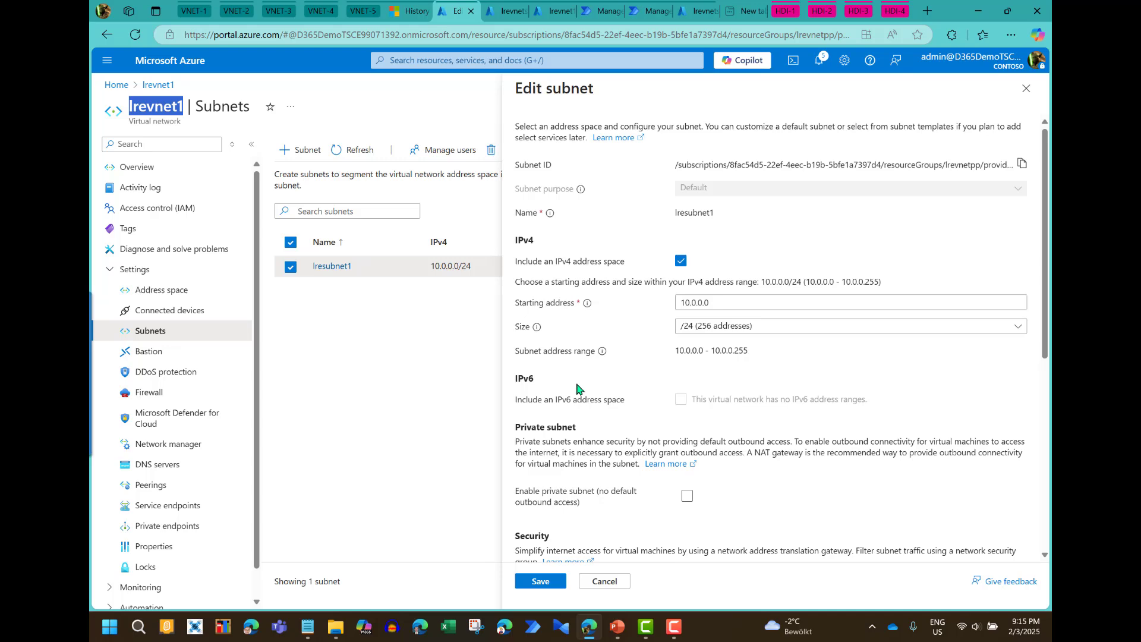
pyautogui.scroll(-5, 580, 383)
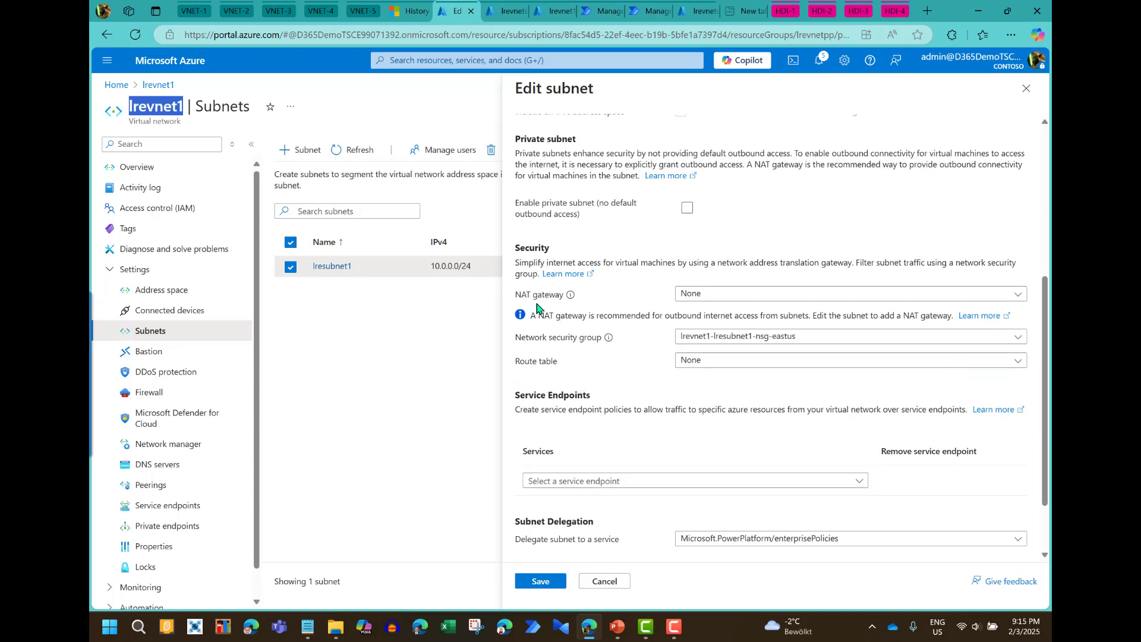
pyautogui.scroll(-2, 578, 343)
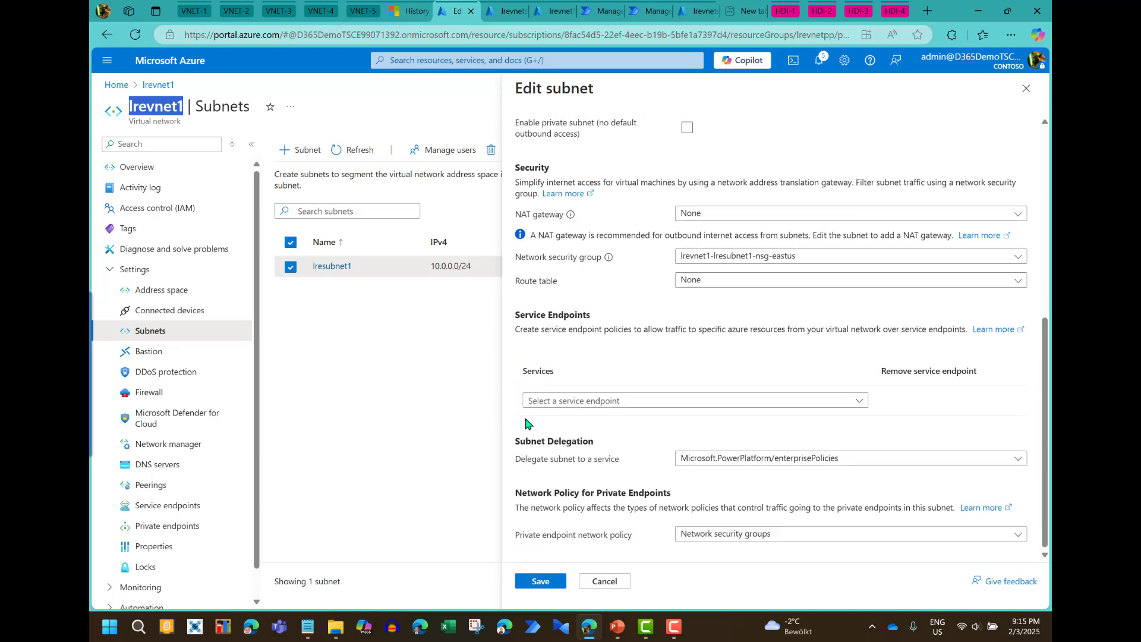
pyautogui.click(583, 402)
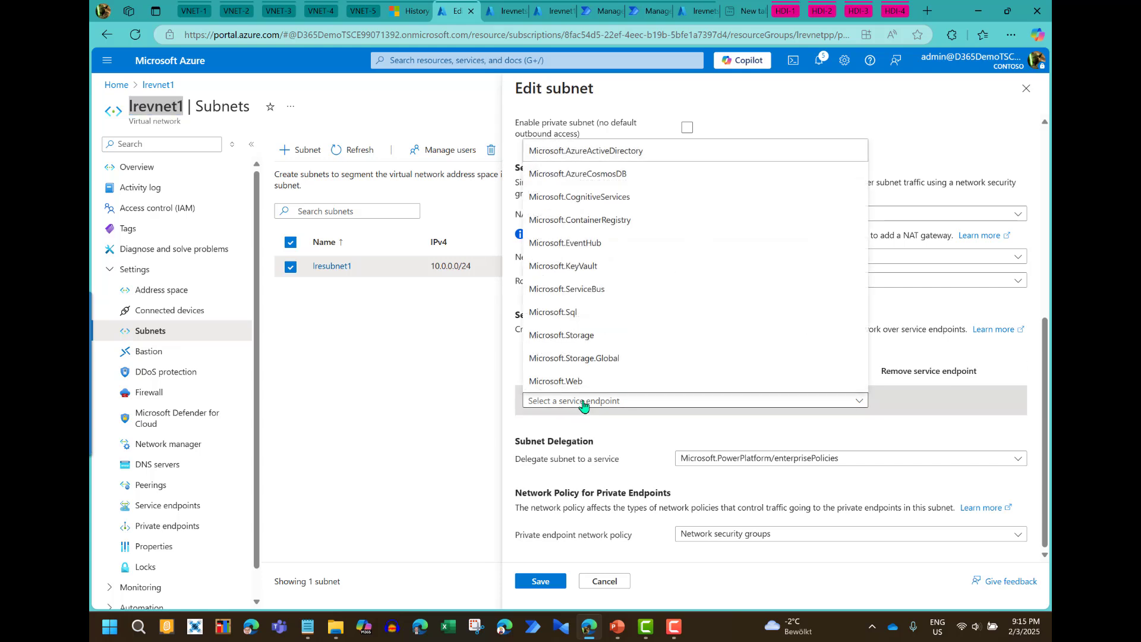
pyautogui.click(643, 436)
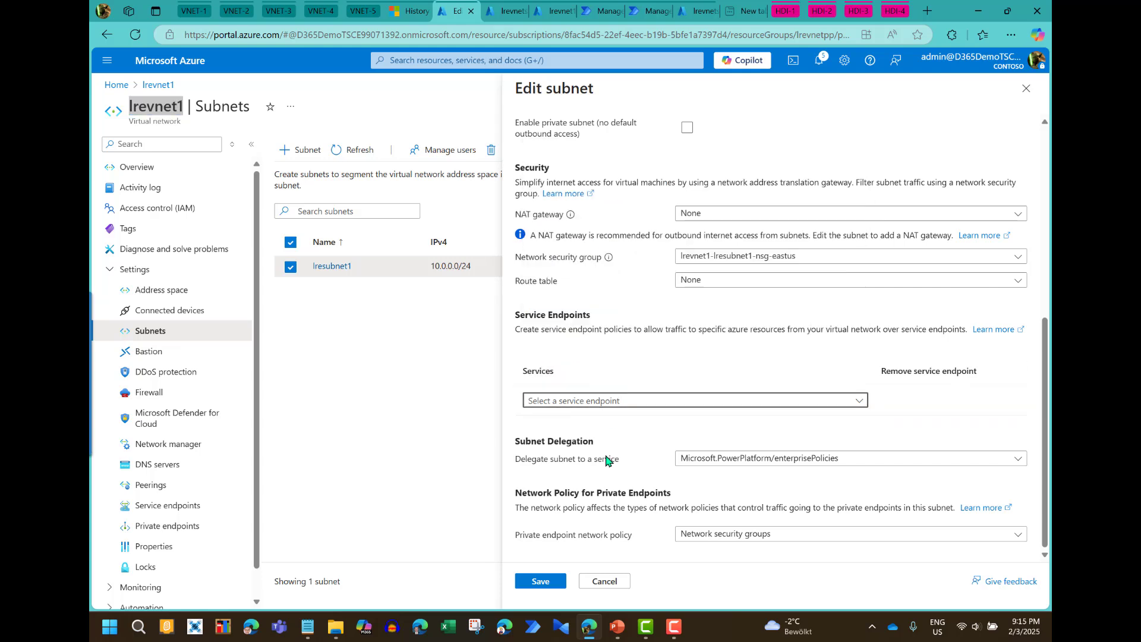
pyautogui.click(604, 580)
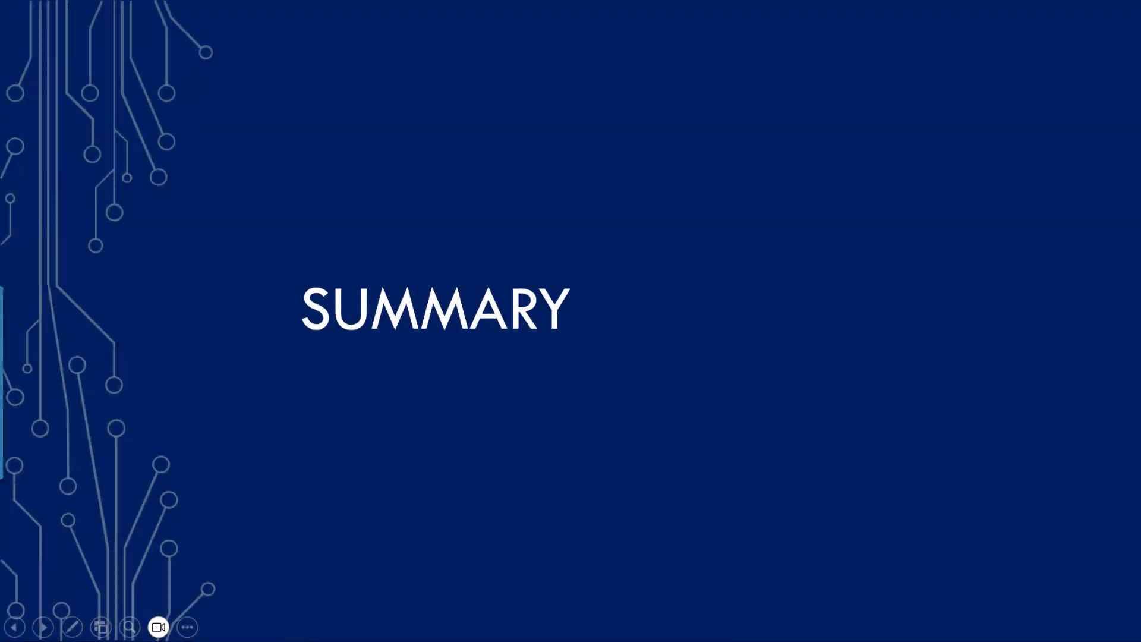
pyautogui.press('Right')
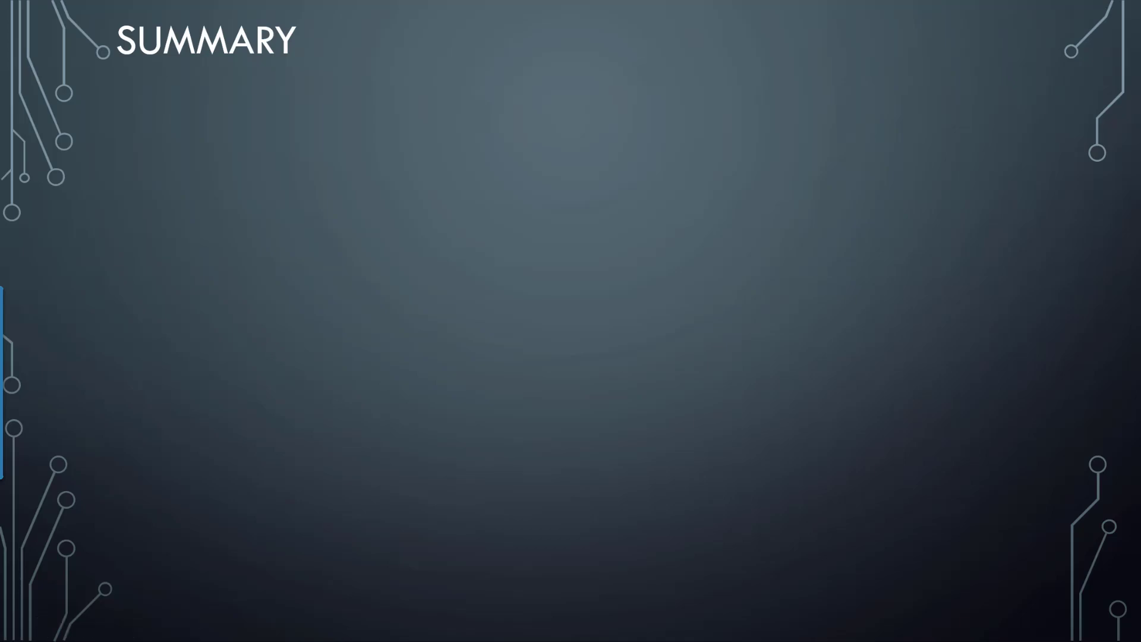